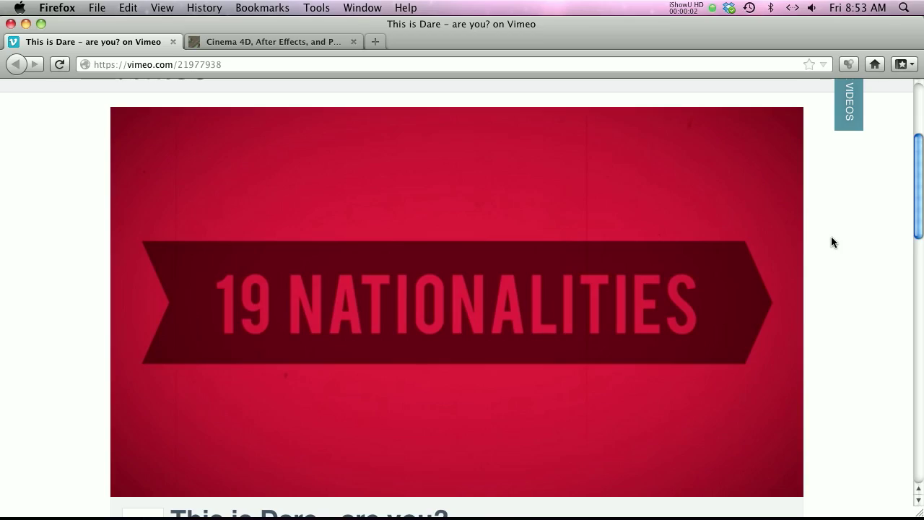
- Watch the 'This is Dare' Vimeo video, then switch to the Digital Sandwich tutorials tab
scroll(831, 236, "down", 1)
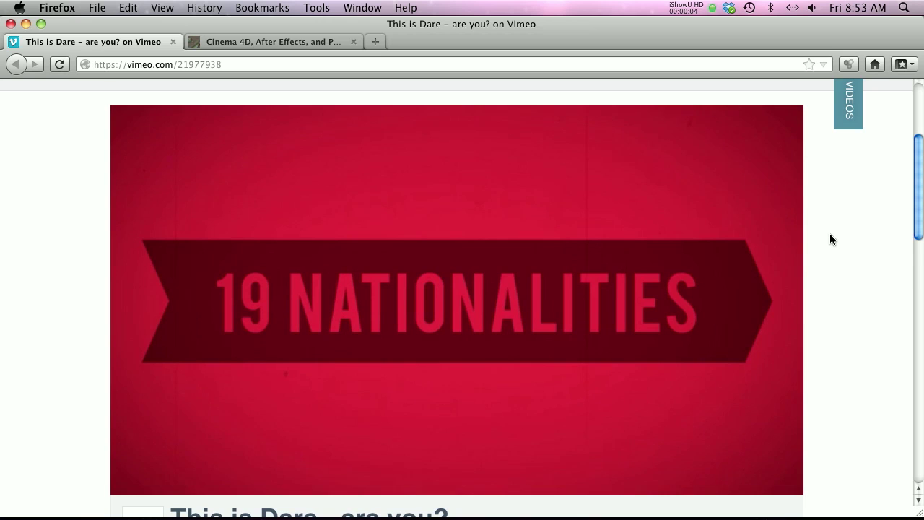
mouse_move(244, 398)
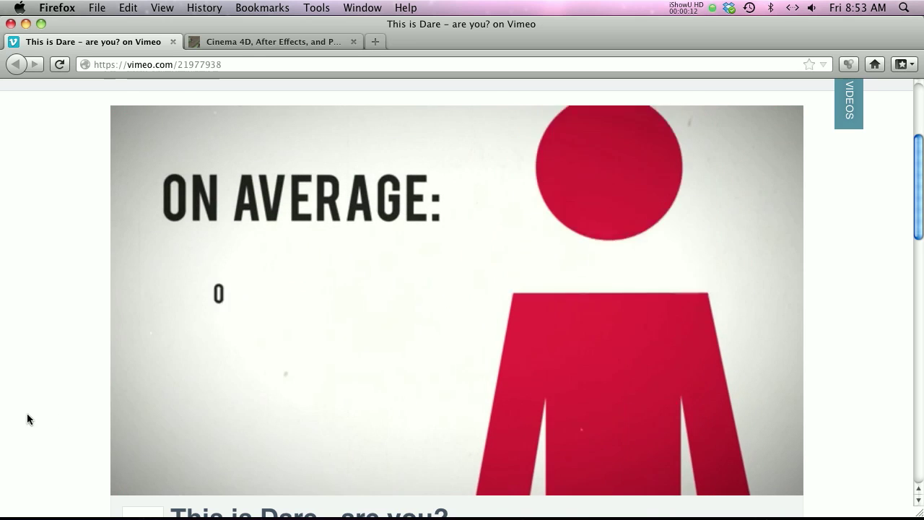
mouse_move(491, 361)
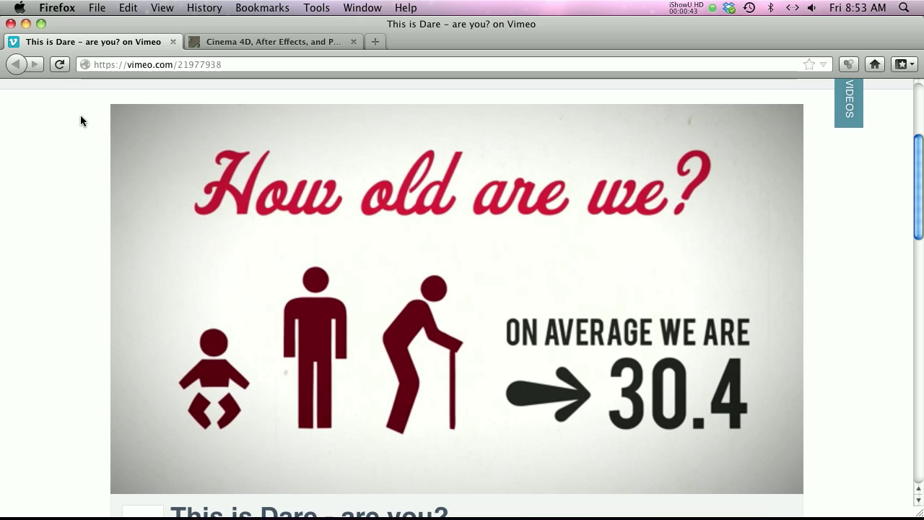
left_click(284, 42)
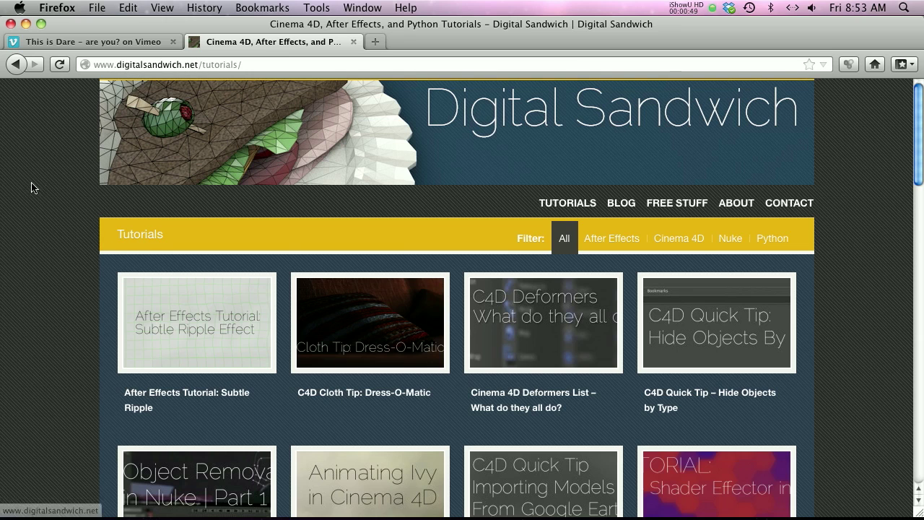
- Go to the Digital Sandwich Free Stuff page and scroll through its posts
scroll(26, 187, "down", 5)
scroll(26, 187, "up", 5)
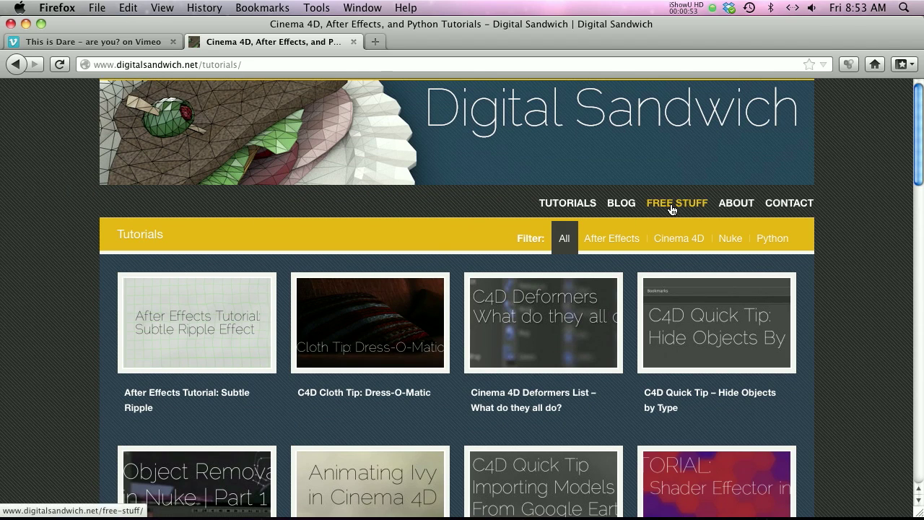
left_click(675, 204)
scroll(98, 266, "down", 5)
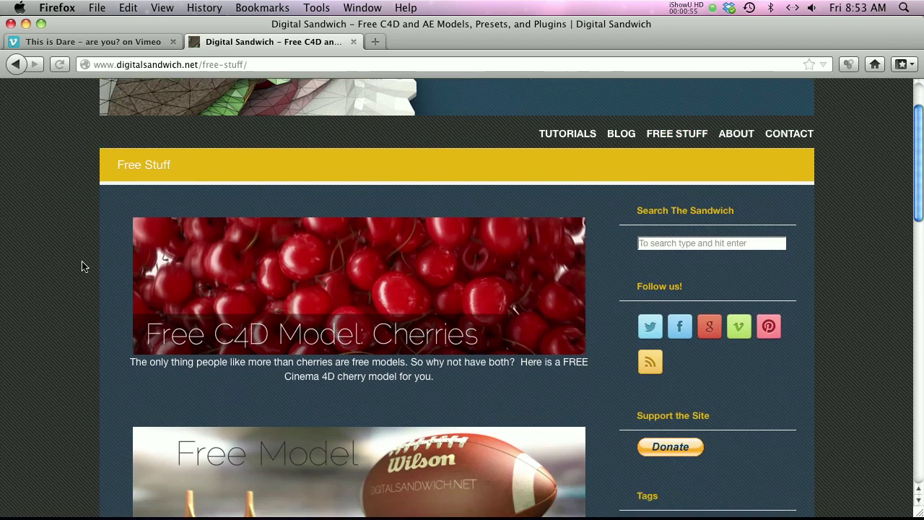
scroll(108, 263, "down", 4)
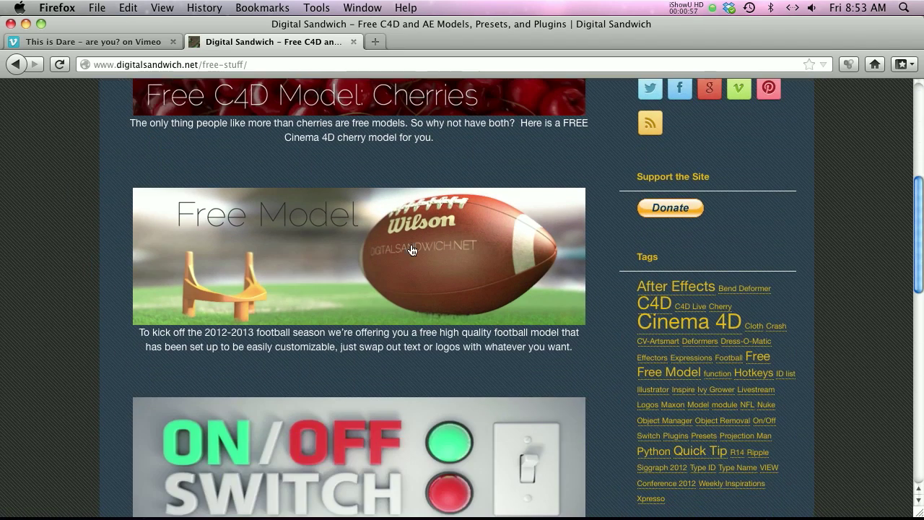
scroll(79, 279, "down", 4)
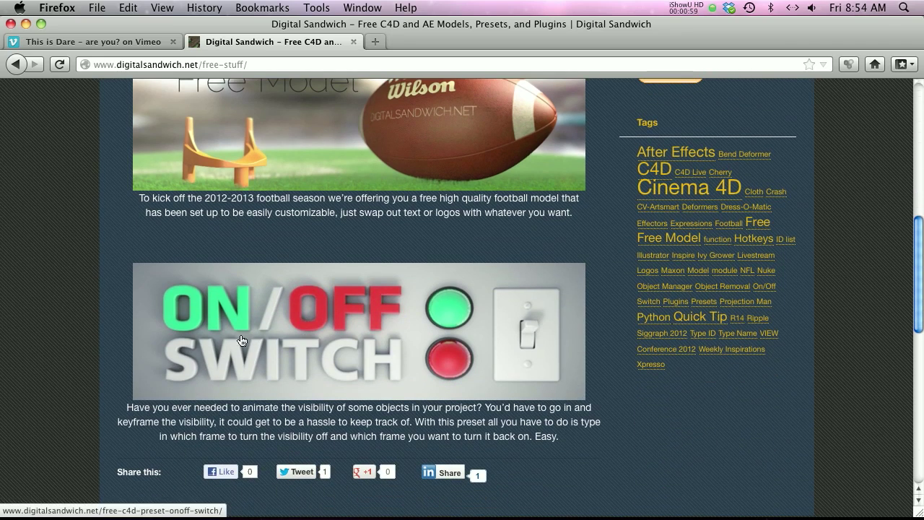
scroll(90, 318, "up", 13)
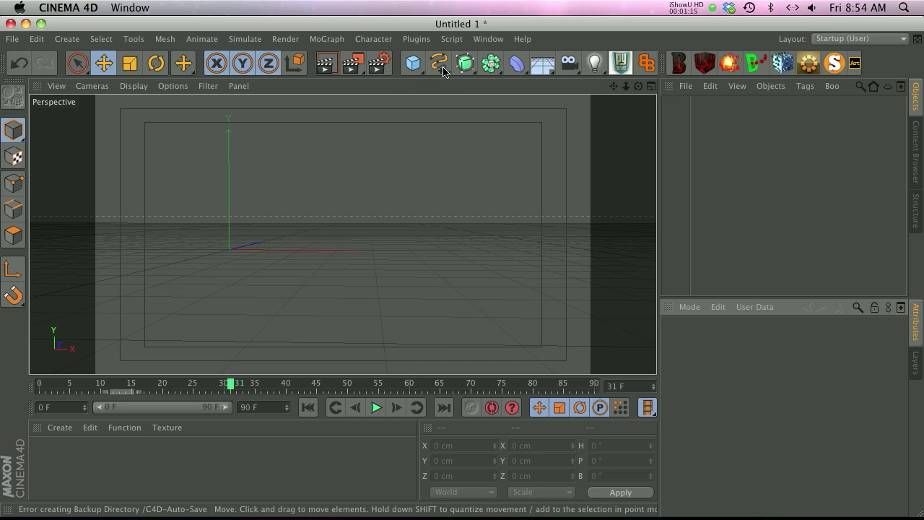
- Add a Cube and record its starting position keyframe at frame 0
left_click(413, 64)
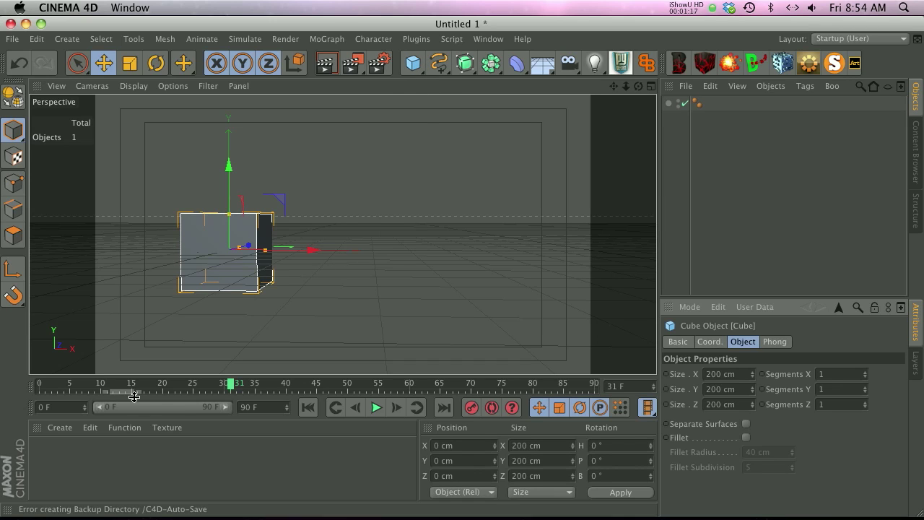
left_click_drag(134, 396, 38, 396)
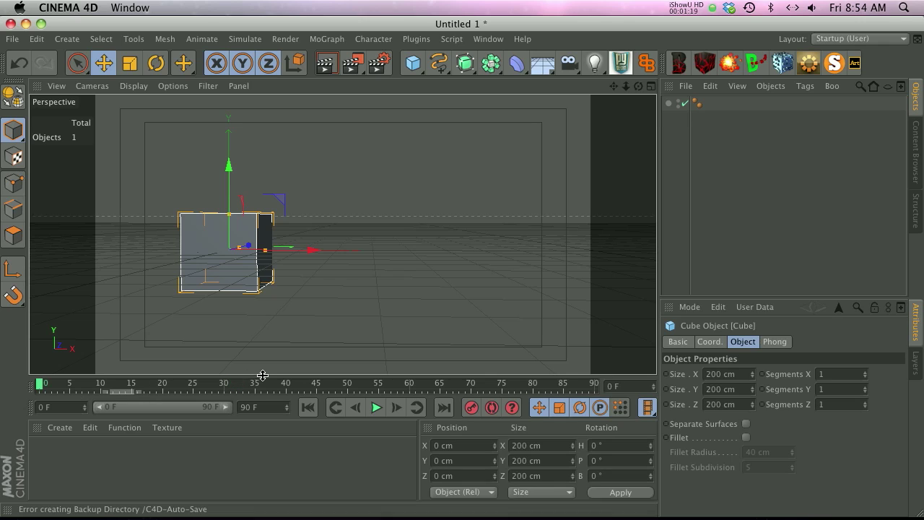
left_click(471, 409)
- At frame 10, slide the cube along X to about 634 cm and record a keyframe
left_click_drag(44, 386, 101, 383)
left_click_drag(310, 249, 539, 250)
left_click(472, 407)
- Play the cube's slide from the start to preview the animation
left_click(307, 407)
left_click(376, 407)
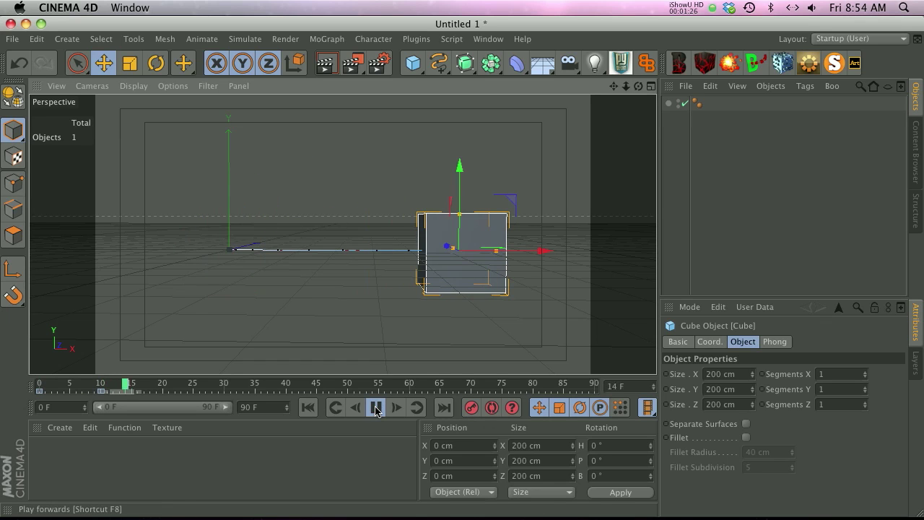
left_click(376, 408)
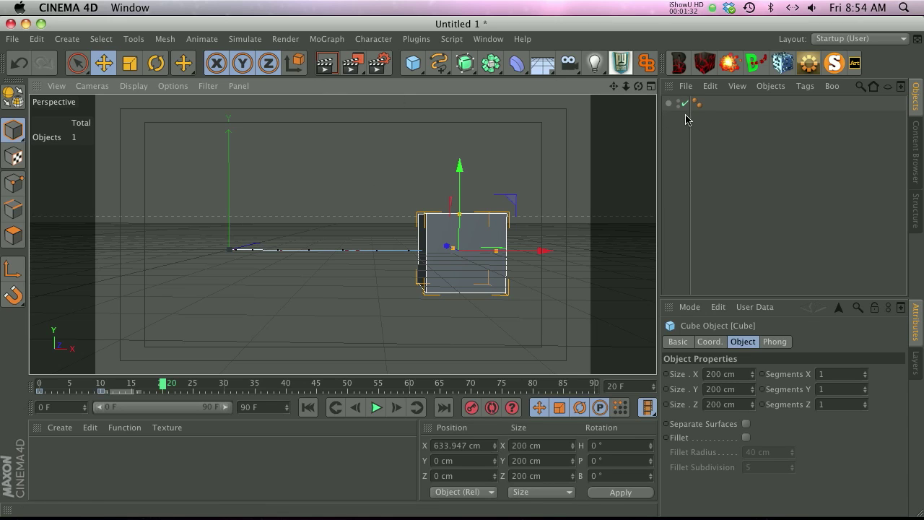
left_click(728, 117)
- Add a MoGraph Delay effector to the scene
left_click(330, 39)
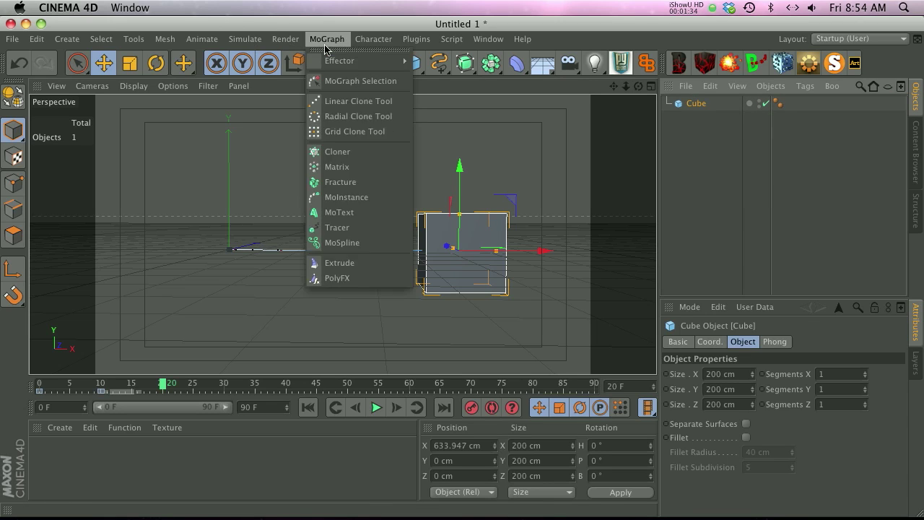
mouse_move(340, 55)
left_click(455, 117)
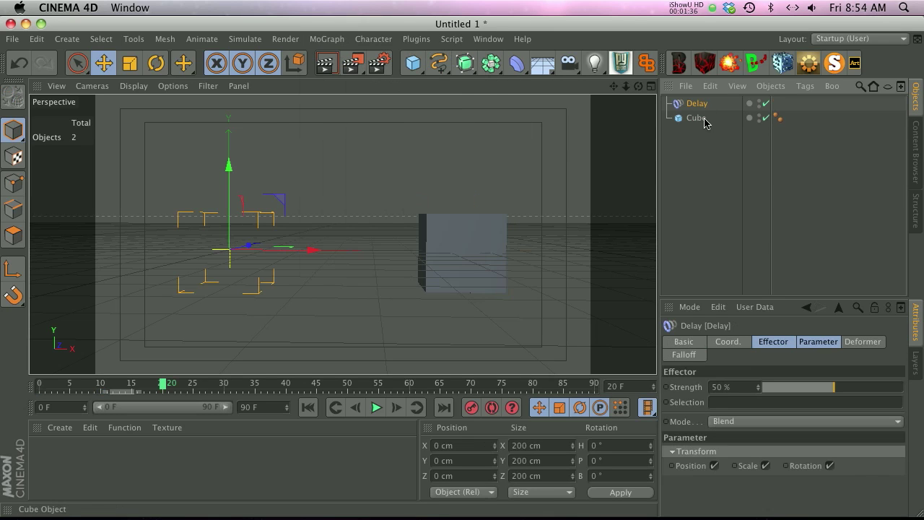
left_click(697, 119)
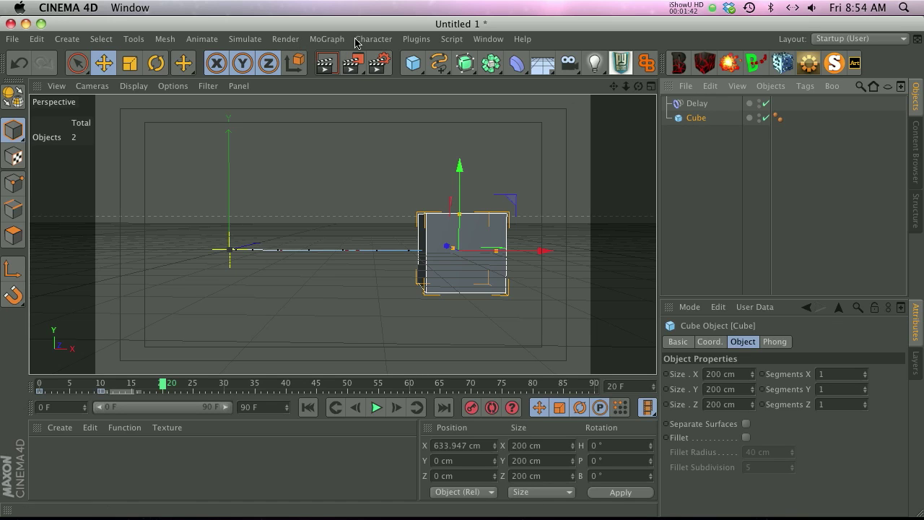
- Add a Fracture object, nest the Cube inside it, and assign the Delay effector to its Effectors
left_click(332, 42)
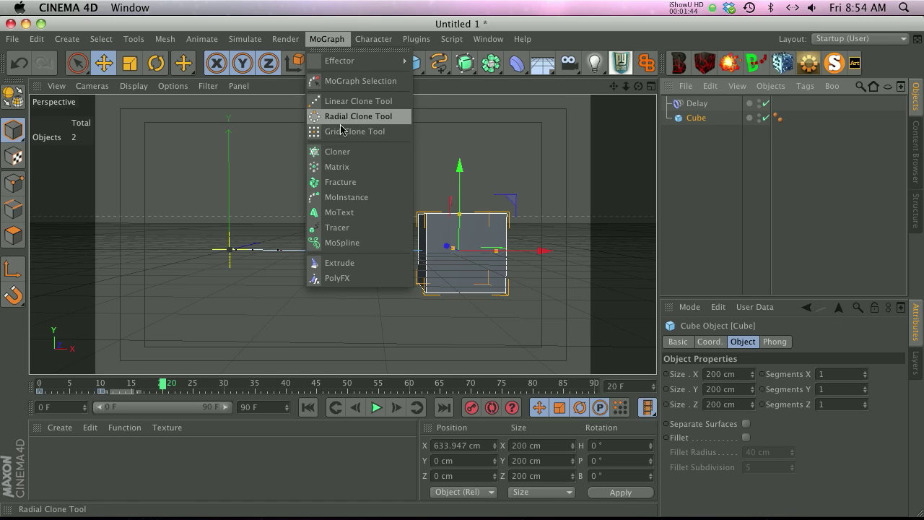
left_click(349, 183)
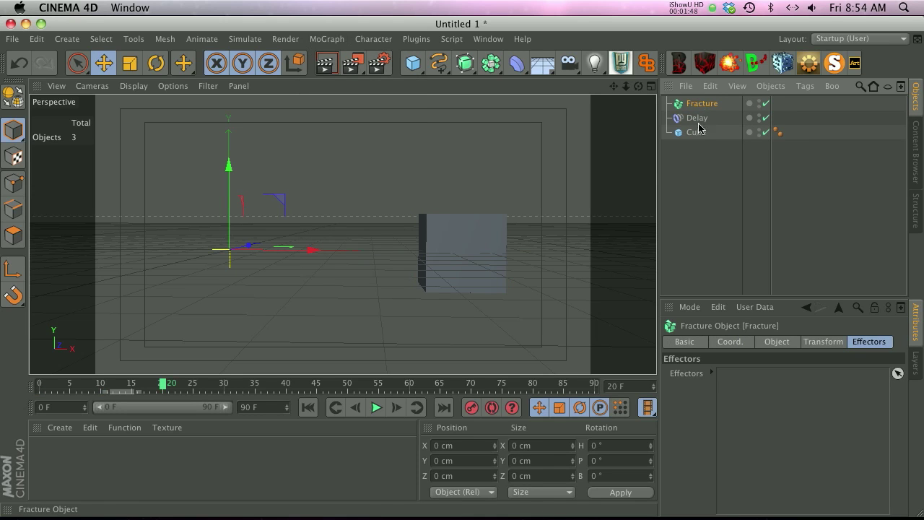
left_click_drag(699, 129, 700, 104)
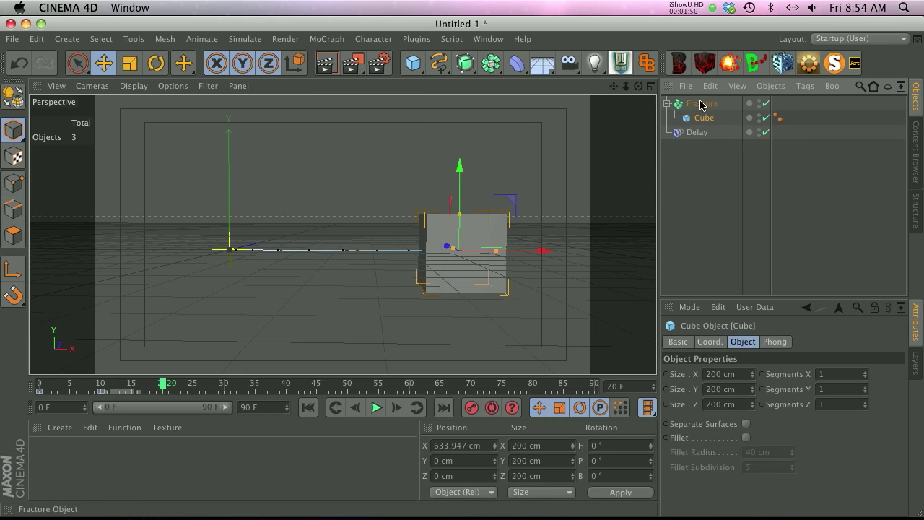
left_click(700, 105)
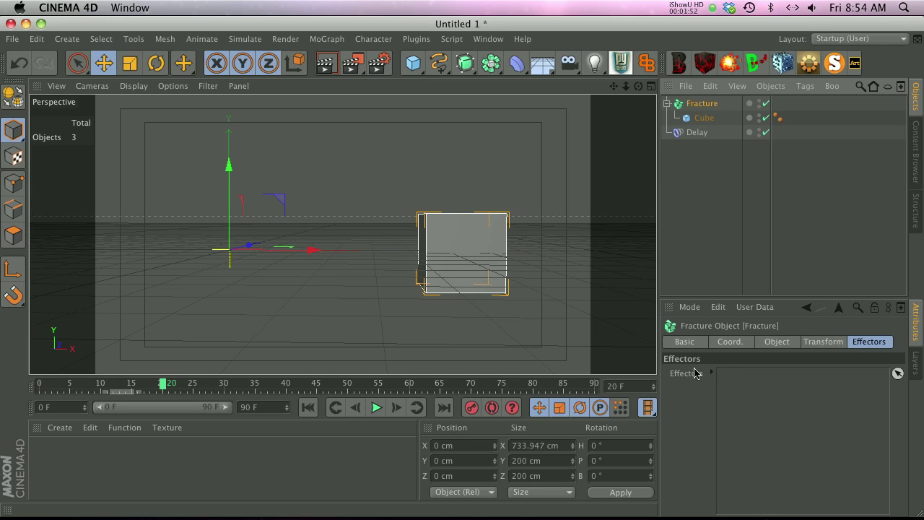
left_click(749, 378)
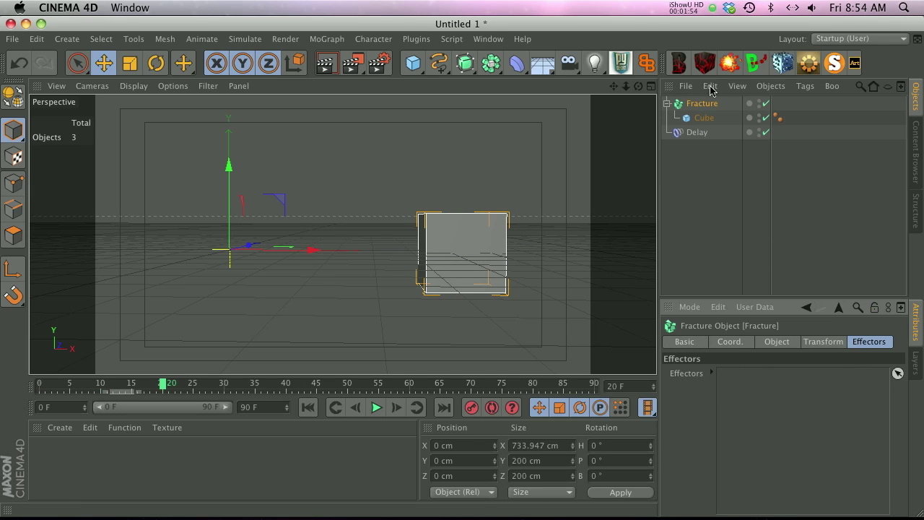
left_click_drag(701, 136, 783, 388)
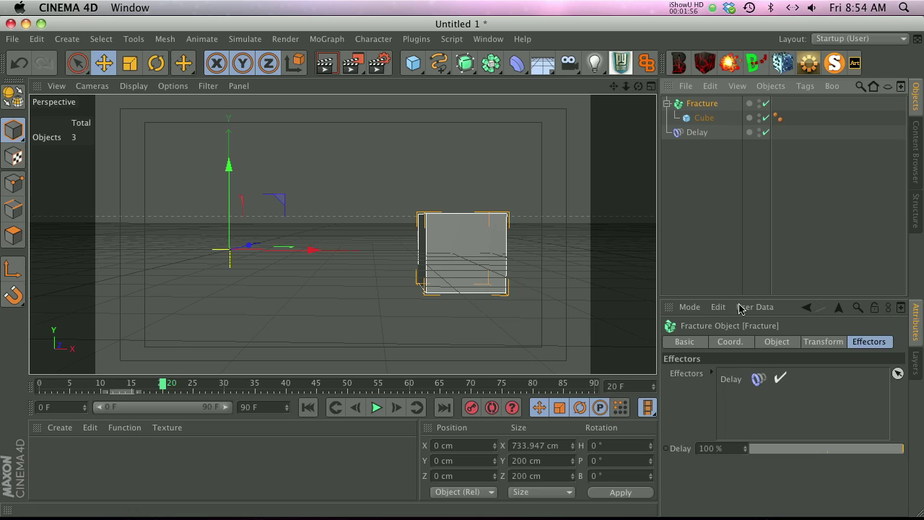
left_click(697, 133)
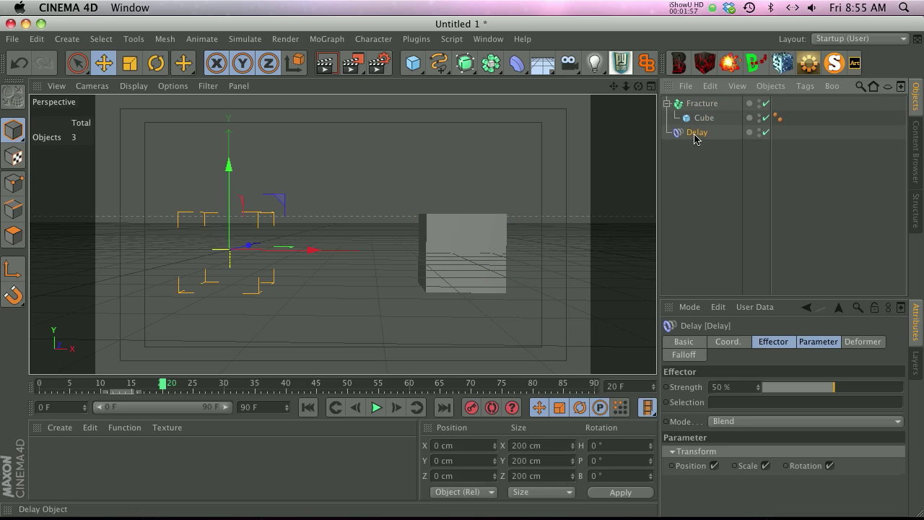
- Switch the Delay effector to Spring mode and preview the animation
left_click(711, 425)
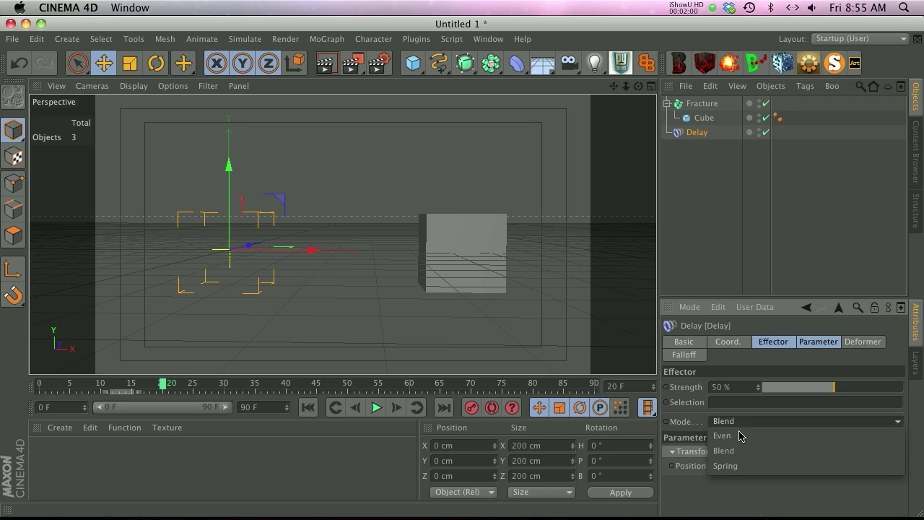
left_click(737, 468)
left_click(722, 217)
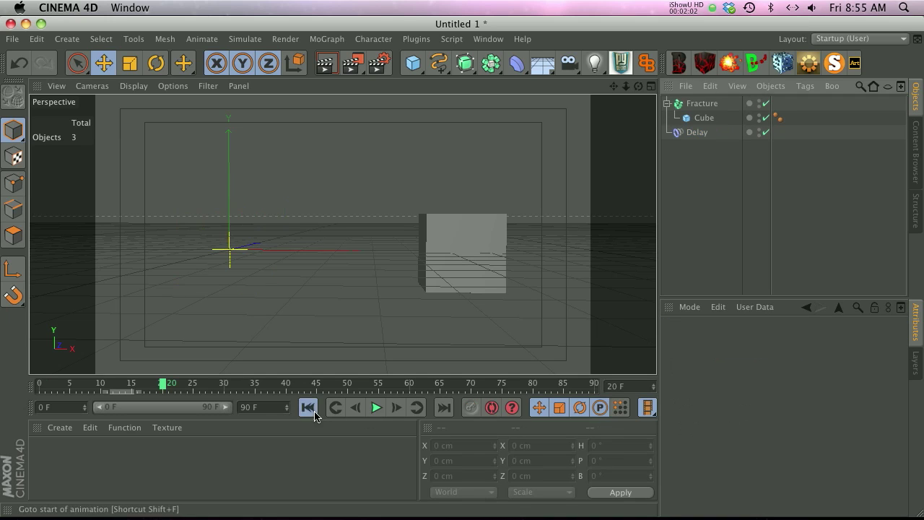
left_click(308, 407)
left_click(376, 407)
left_click(308, 407)
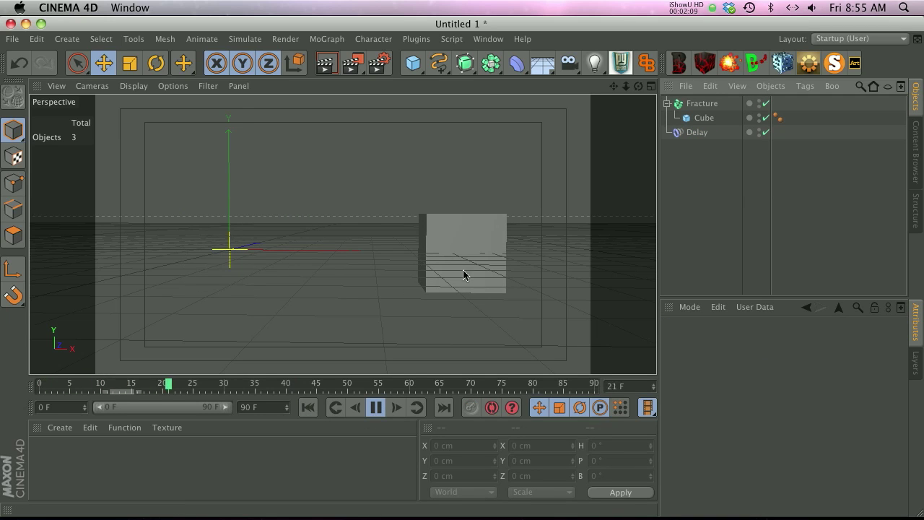
left_click(375, 407)
- Raise the Delay Strength to 80% and replay the animation to check the springier lag
left_click(697, 133)
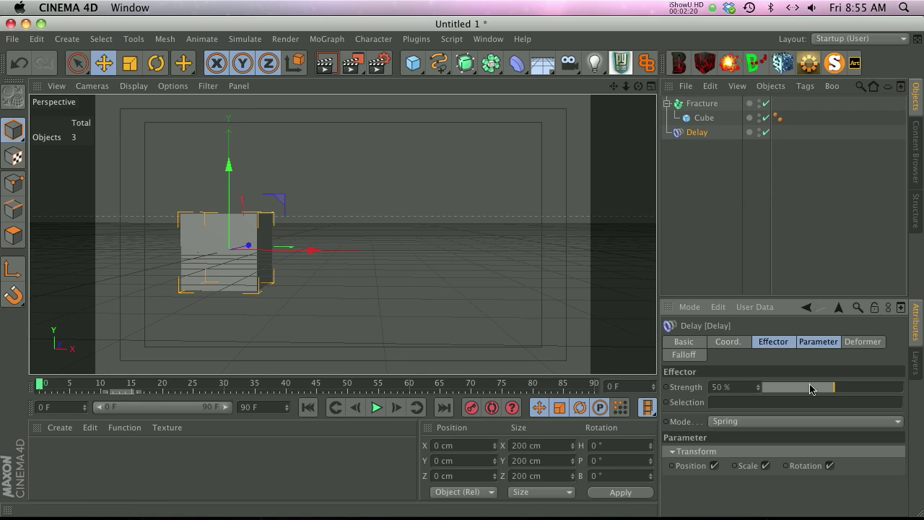
left_click_drag(837, 390, 876, 390)
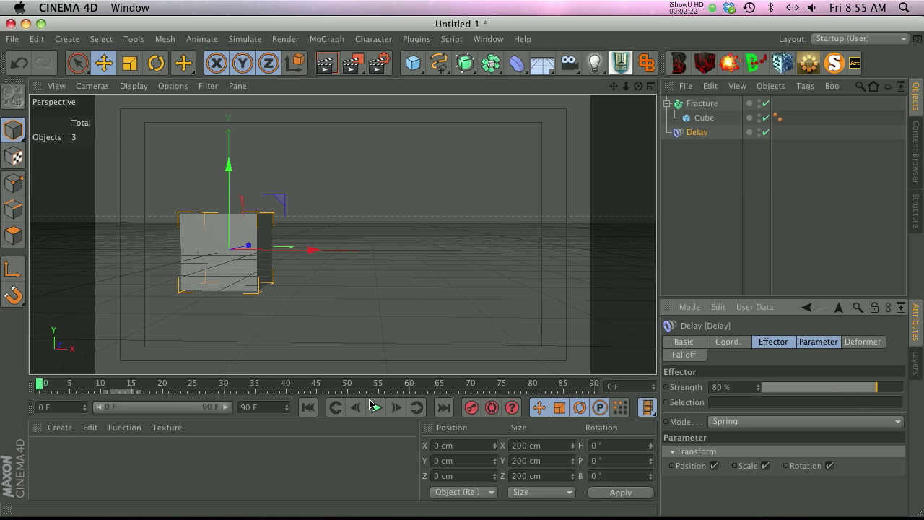
left_click(375, 407)
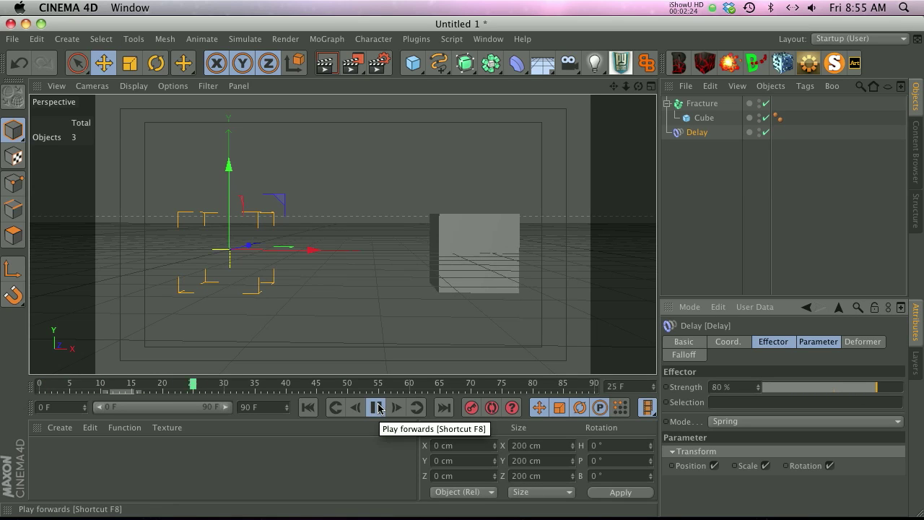
left_click(308, 407)
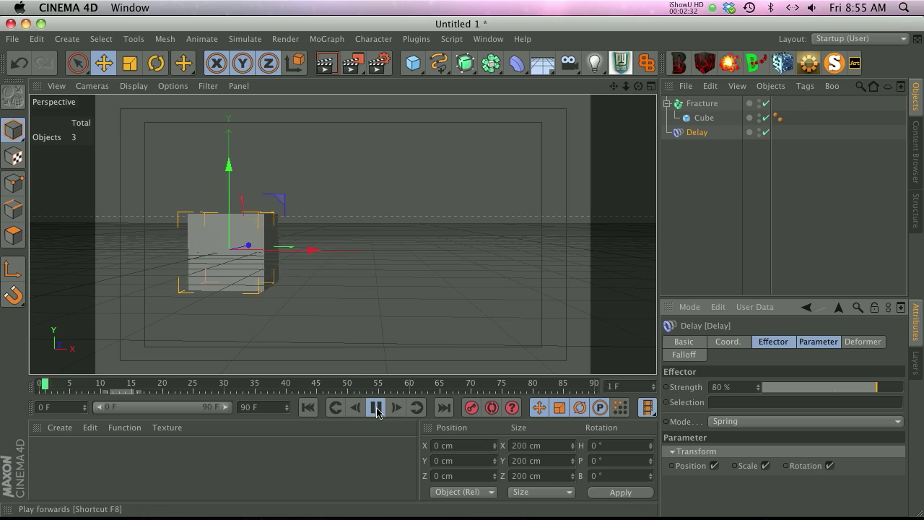
left_click(372, 408)
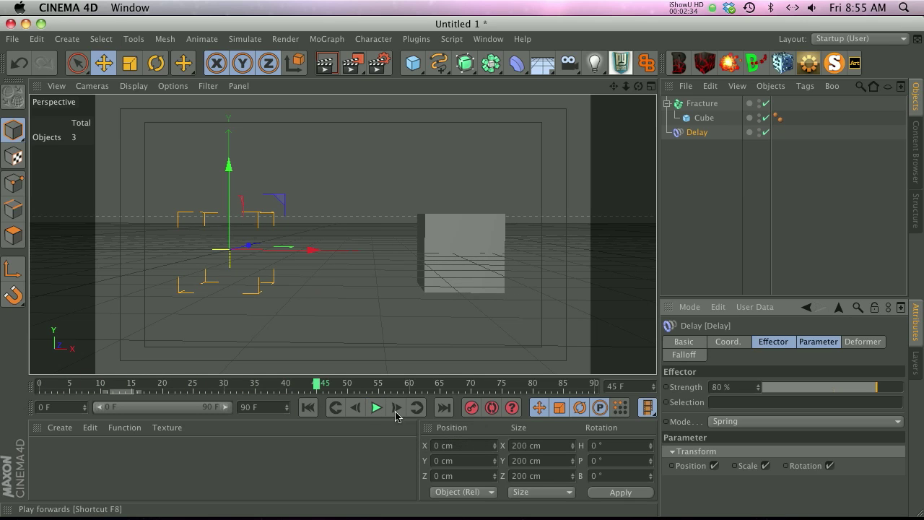
- In After Effects, create a text layer reading 'JOREN' in the comp, viewed at 25%
left_click(219, 508)
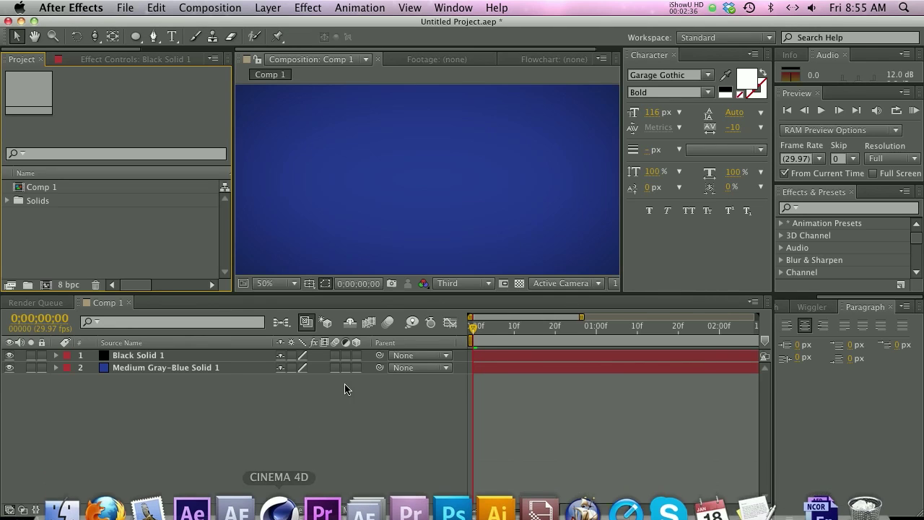
left_click(172, 36)
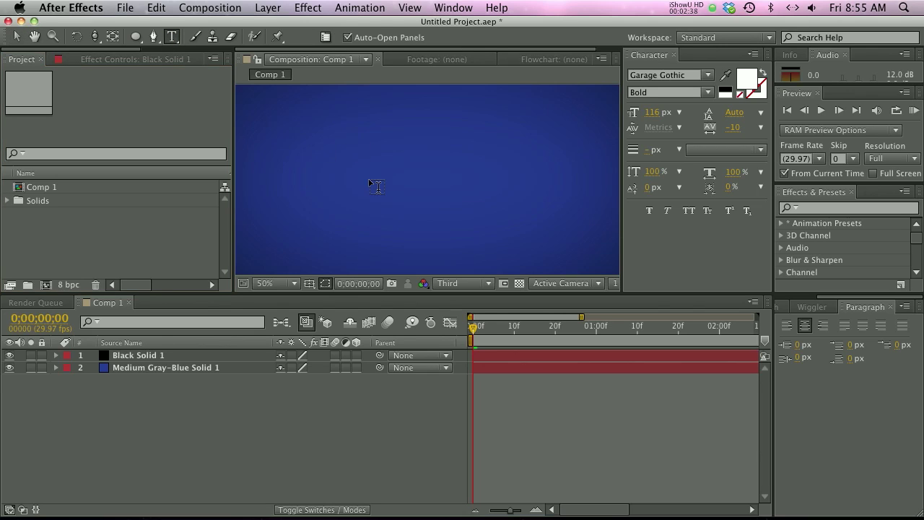
key("comma")
left_click(405, 176)
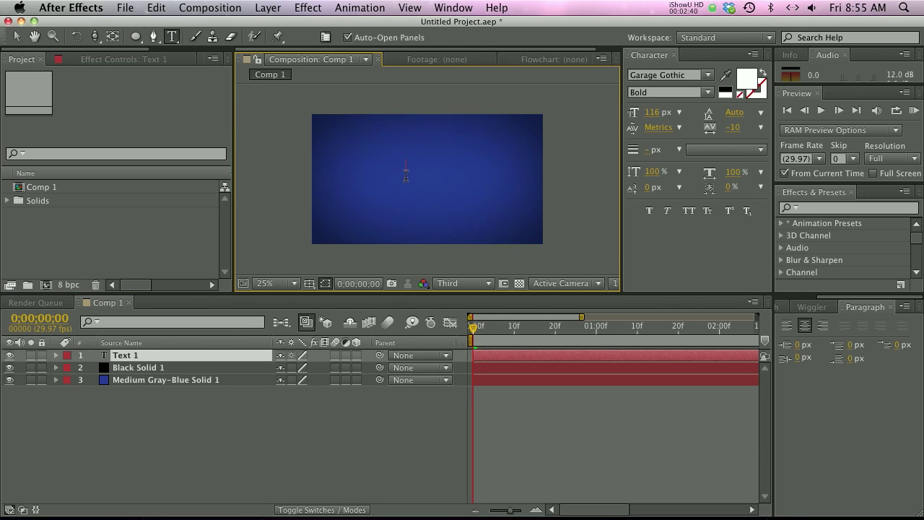
type("JOREN")
key("KP_Enter")
key("v")
- Keyframe JOREN's Position just off the left edge at frame 0 and at comp centre at frame 14
left_click_drag(414, 166, 294, 167)
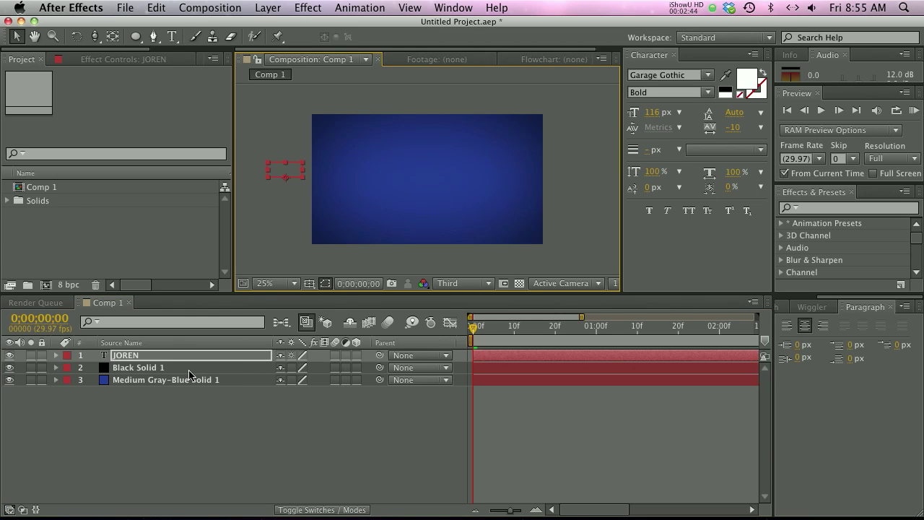
key("p")
left_click(93, 368)
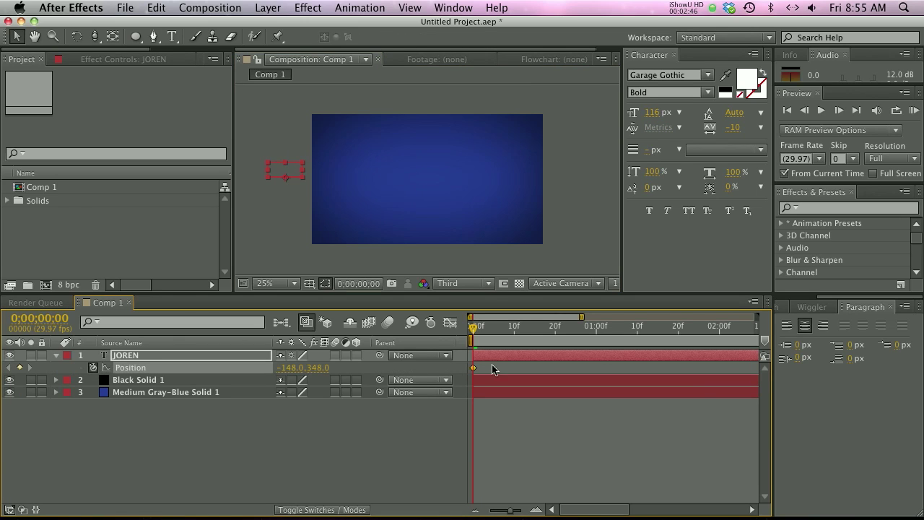
left_click_drag(494, 330, 532, 332)
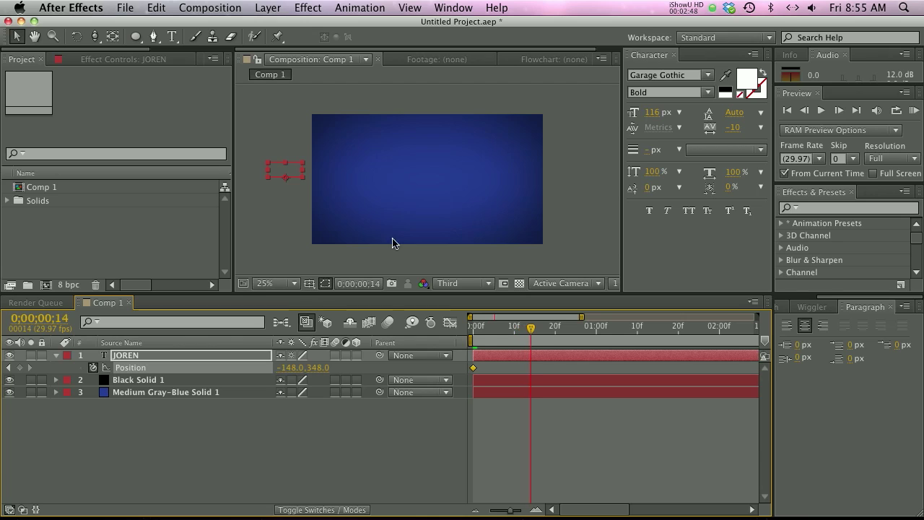
left_click_drag(288, 168, 429, 173)
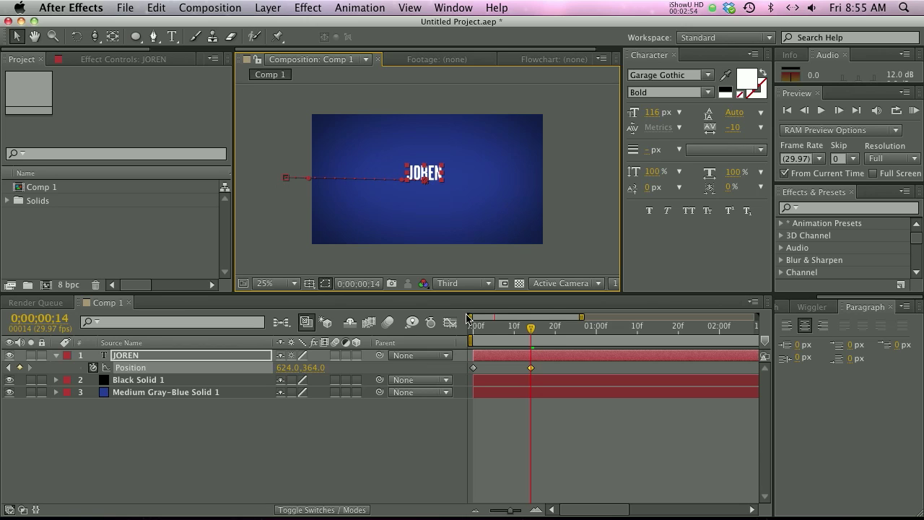
- Preview JOREN's slide-in from the first frame
left_click(515, 423)
key("Home")
key("space")
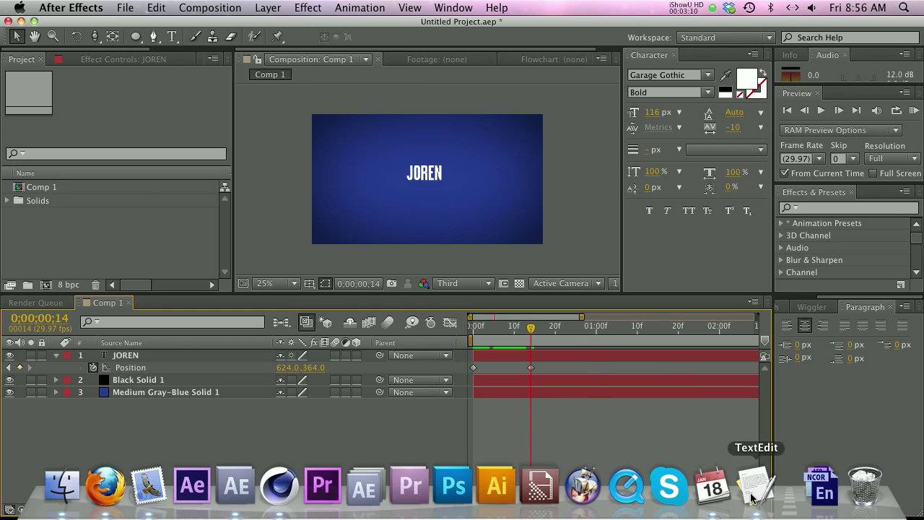
left_click(750, 498)
- Select and copy the entire bounce expression from the AE-Bounce-Expression document
left_click(253, 306)
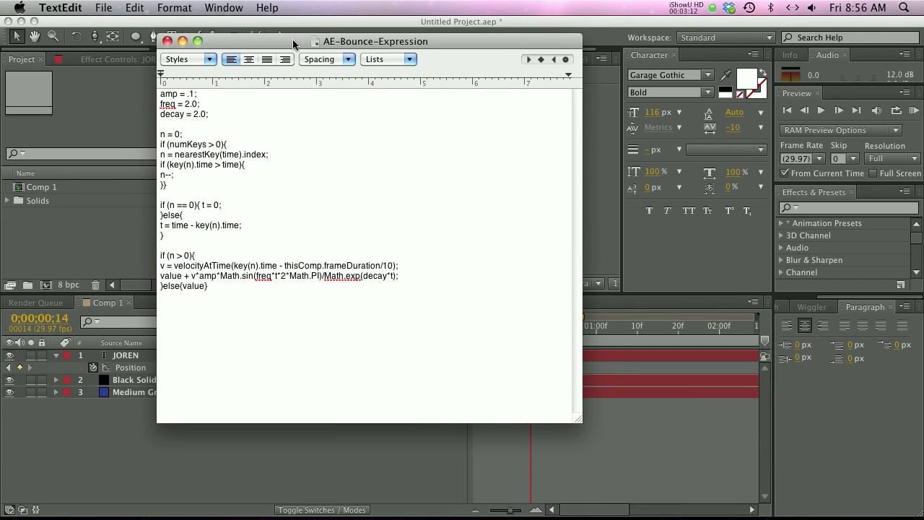
left_click_drag(292, 39, 414, 53)
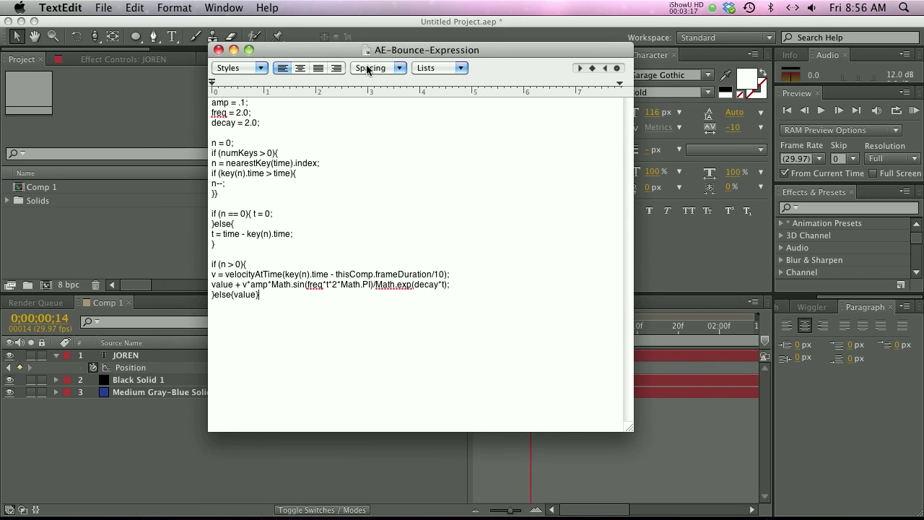
left_click_drag(212, 294, 190, 91)
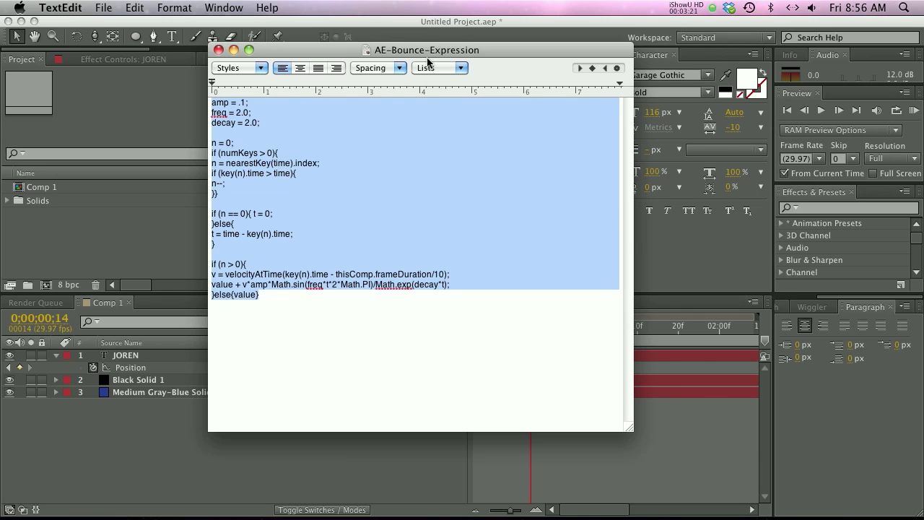
left_click_drag(414, 49, 432, 43)
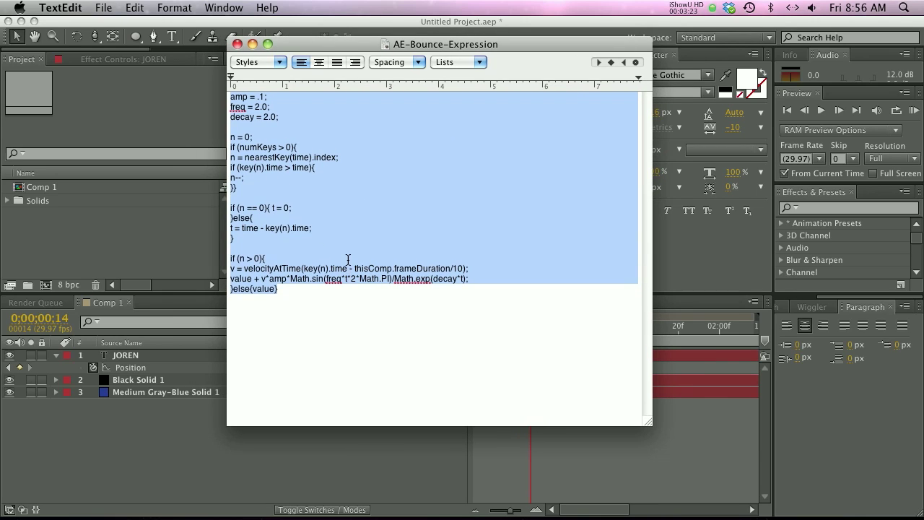
key("super+c")
left_click(326, 310)
left_click_drag(349, 315, 216, 91)
left_click(152, 417)
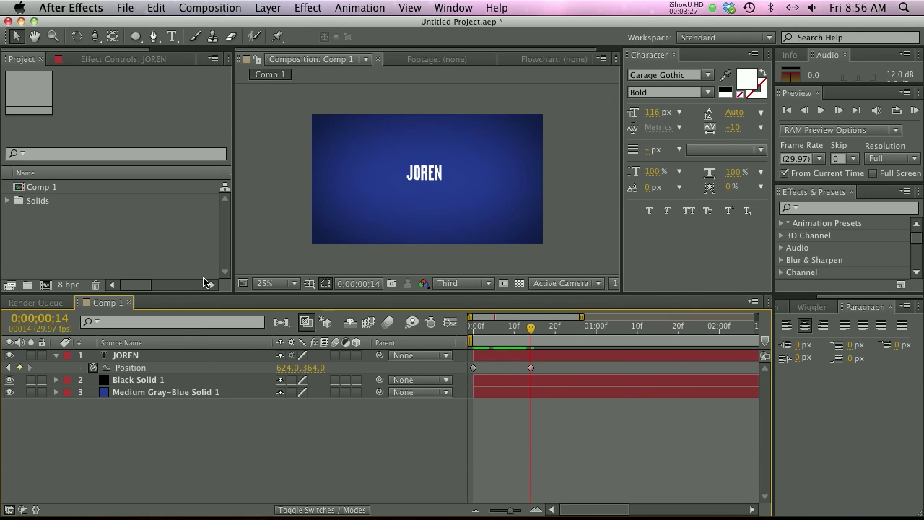
- Paste the bounce expression (amp .1, freq 2.0, decay 2.0) onto JOREN's Position and preview it
left_click(130, 355)
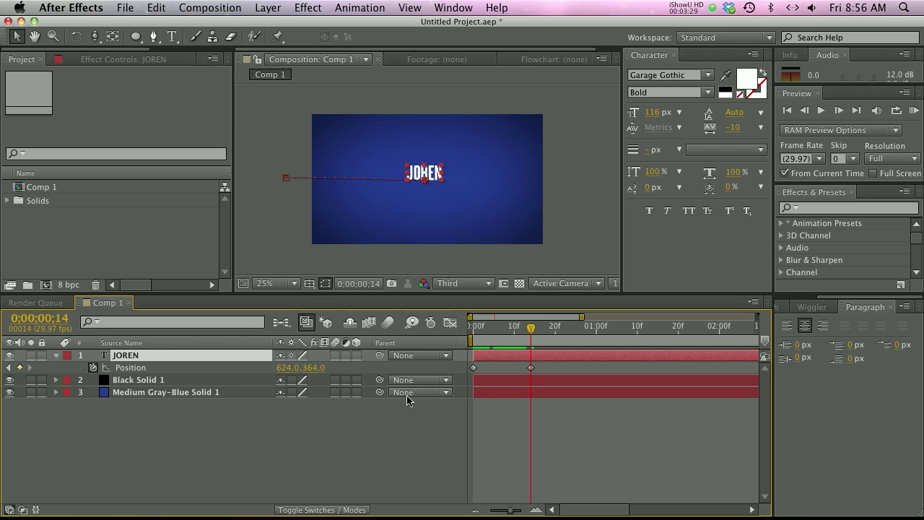
left_click(94, 369, "alt")
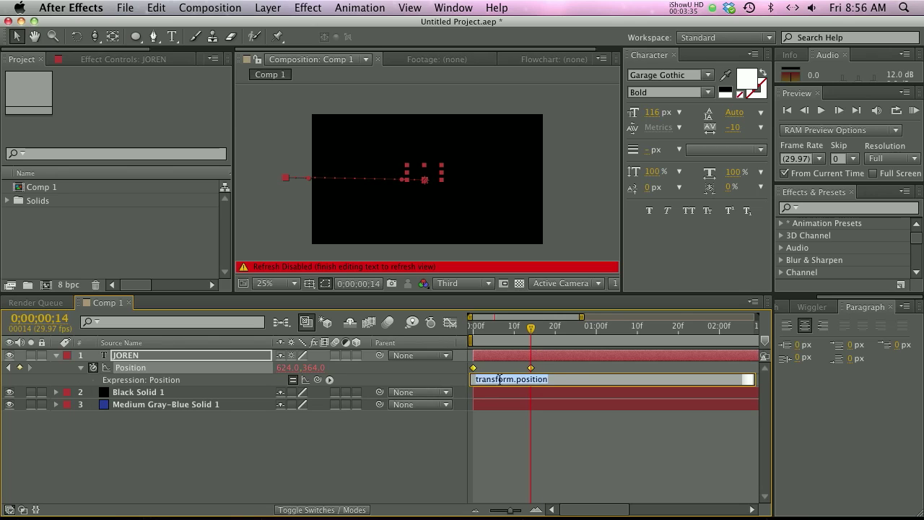
key("super+v")
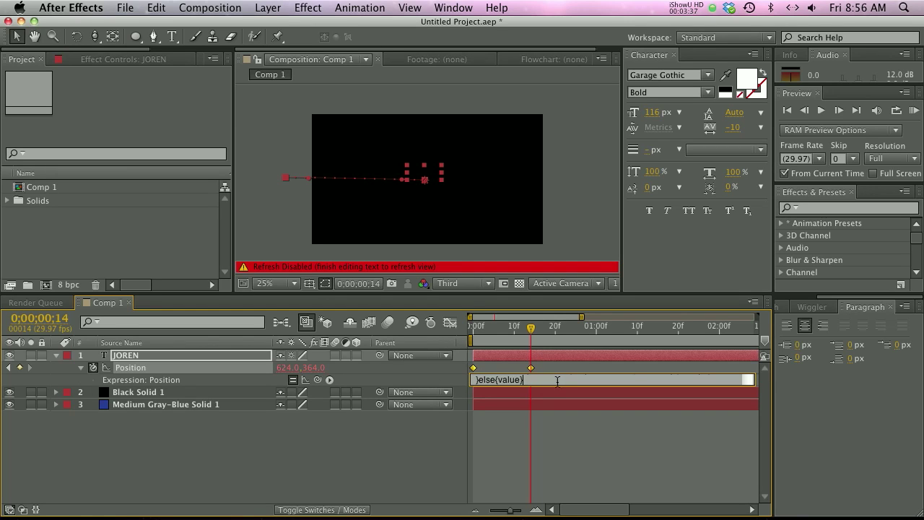
left_click(500, 436)
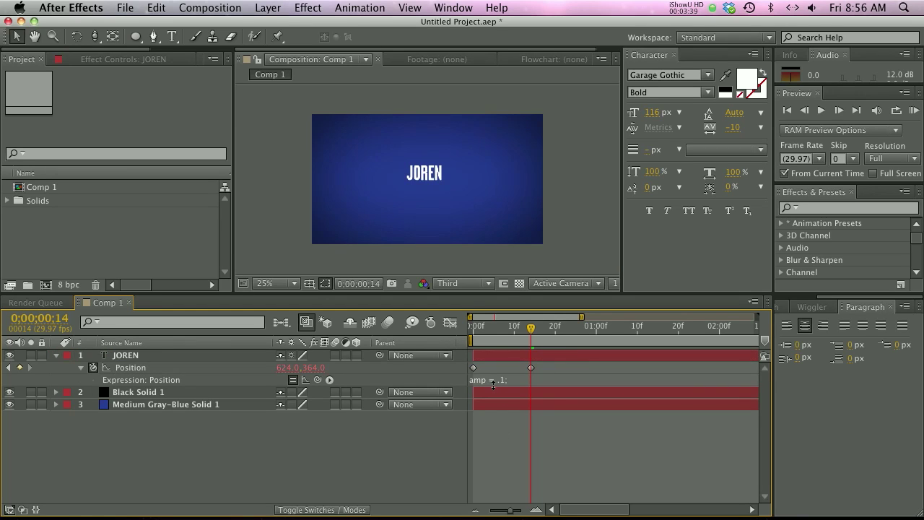
left_click_drag(493, 384, 514, 407)
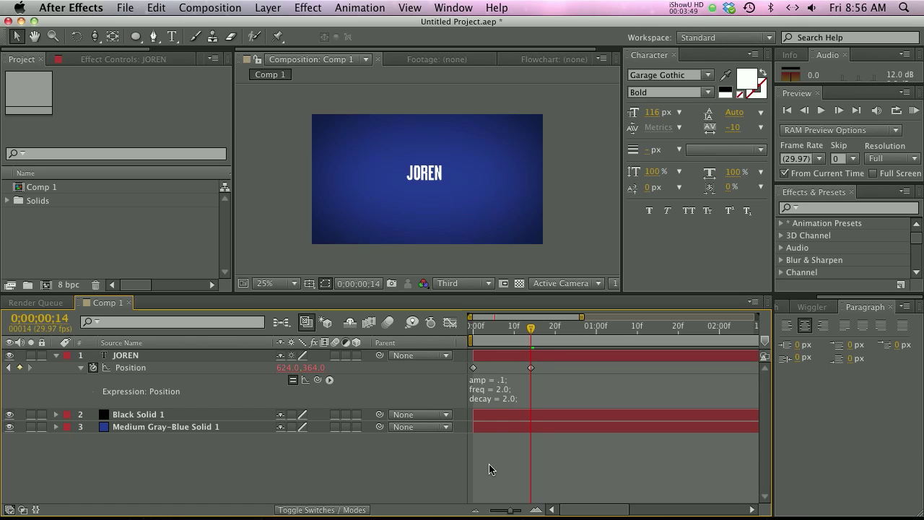
key("Home")
key("KP_0")
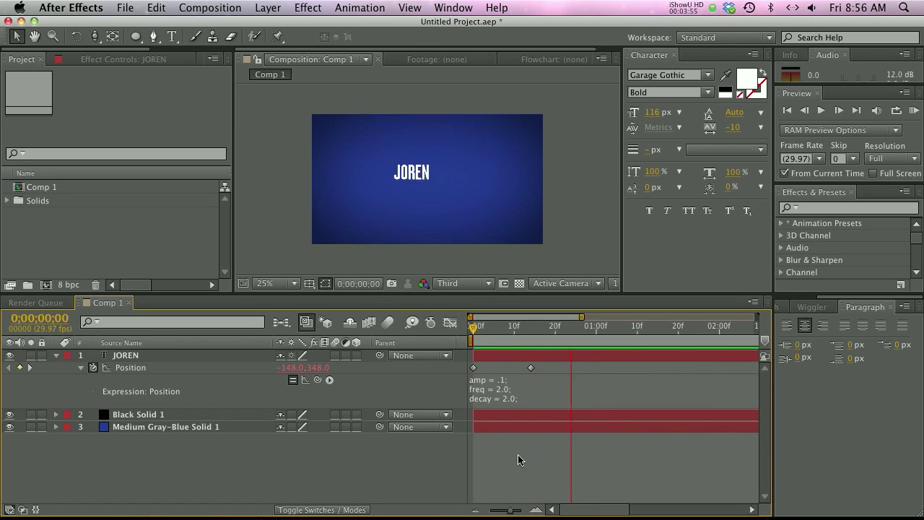
- Drag JOREN's end Position keyframe earlier than frame 14 and re-preview the quicker slide-in
key("space")
key("space")
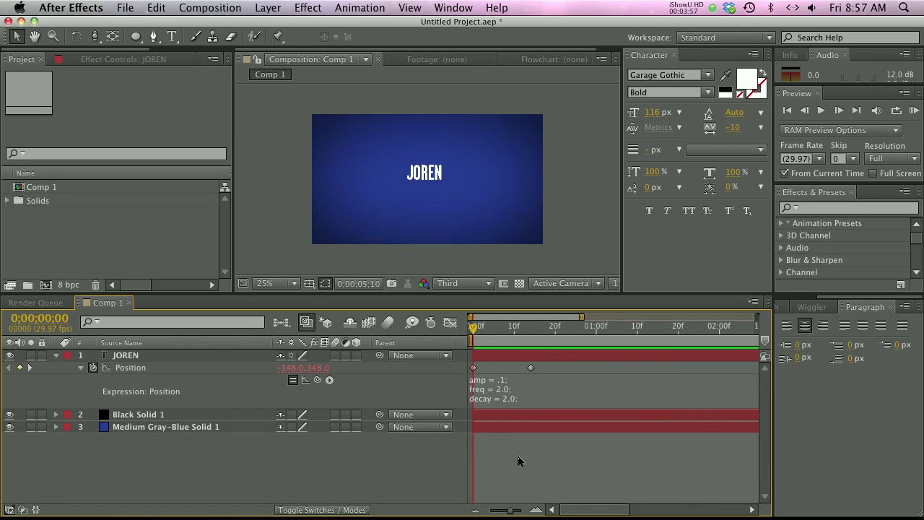
key("space")
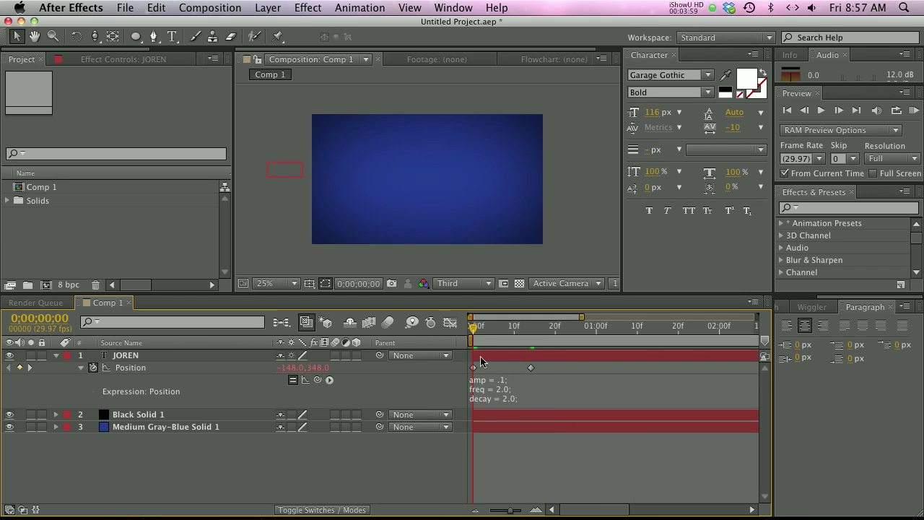
left_click(532, 369)
left_click_drag(532, 370, 503, 372)
key("KP_0")
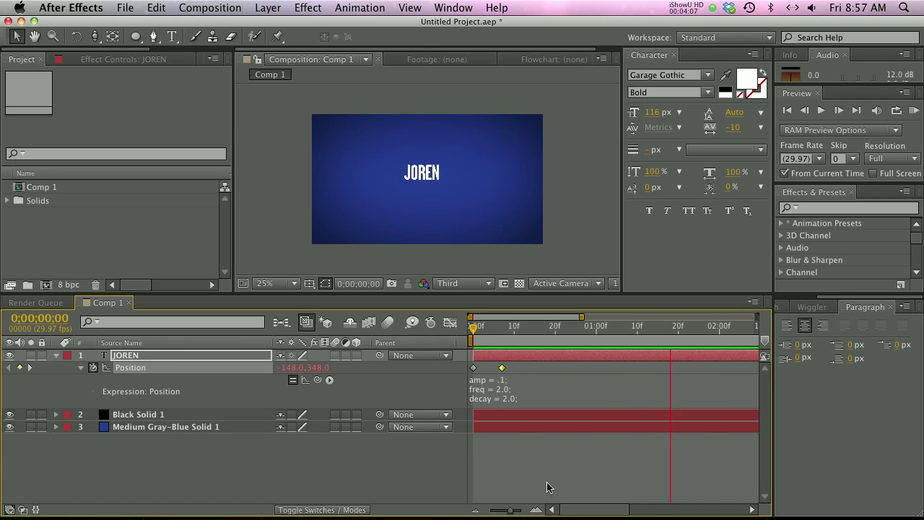
key("space")
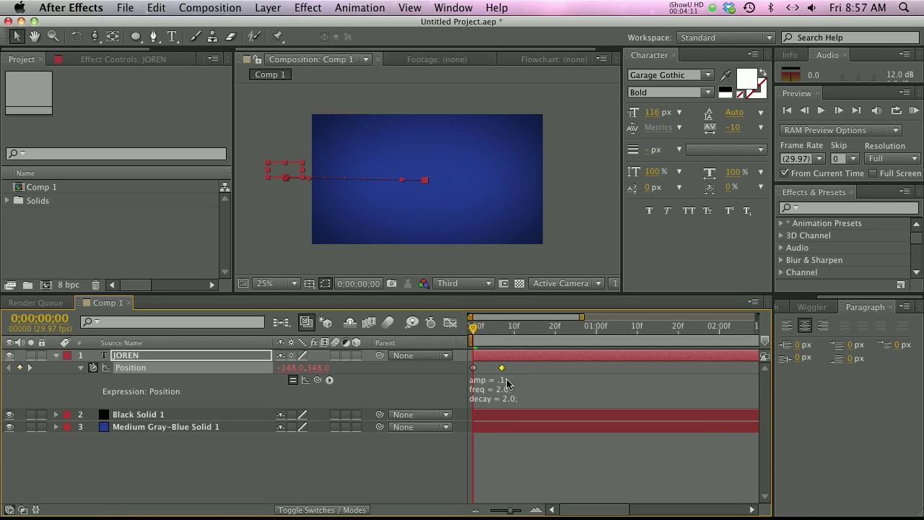
left_click(508, 383)
- Change the expression's amp value from .1 to .01
left_click(510, 379)
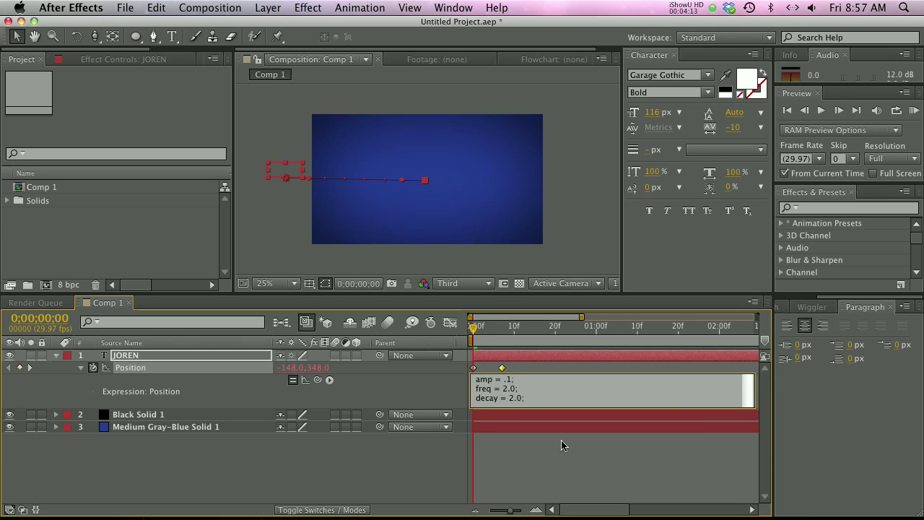
key("BackSpace")
type("01")
left_click(592, 460)
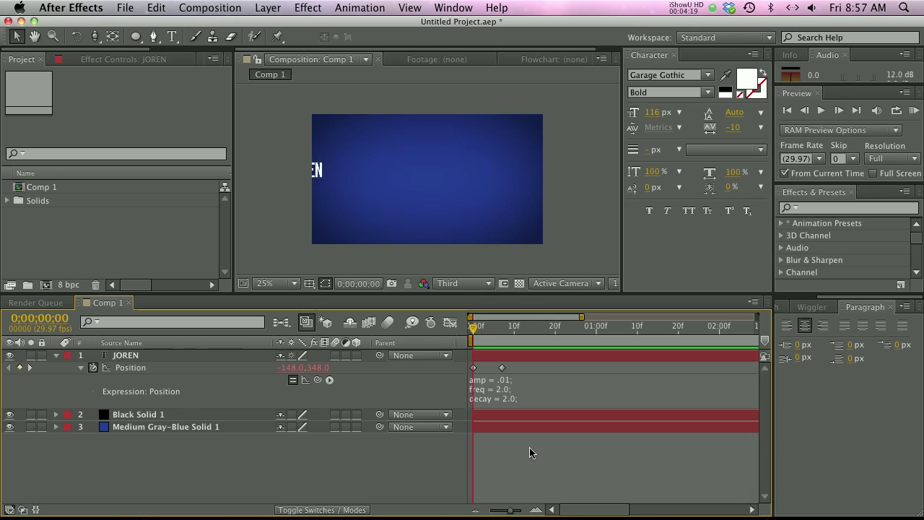
- Set the expression's decay to 3.0 and preview the bounce
left_click(509, 398)
left_click(511, 398)
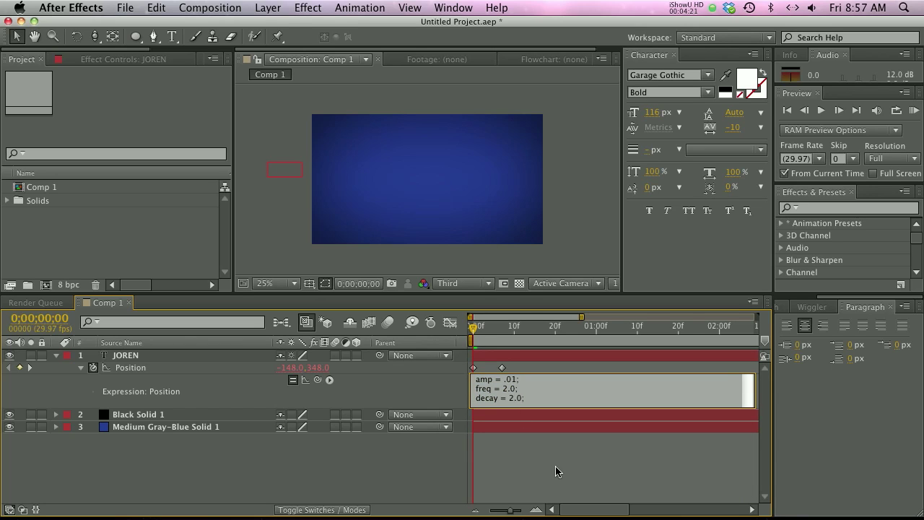
left_click(606, 442)
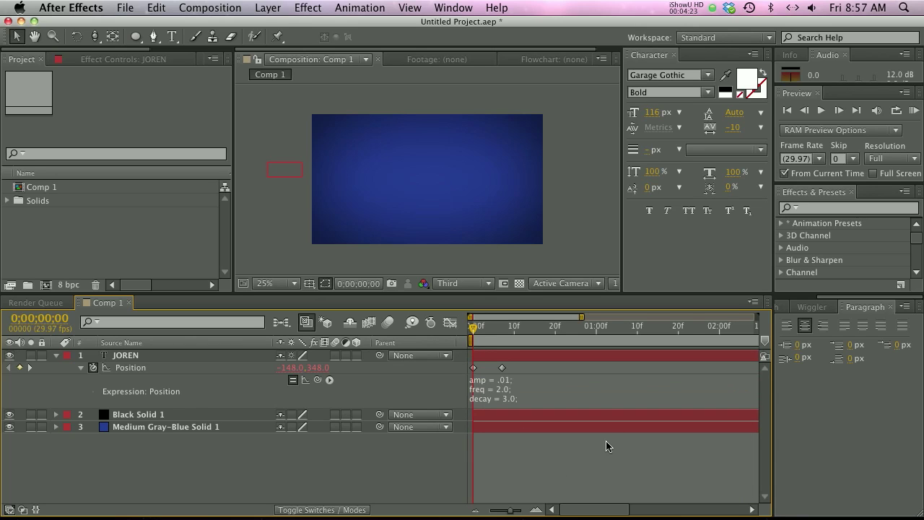
key("KP_0")
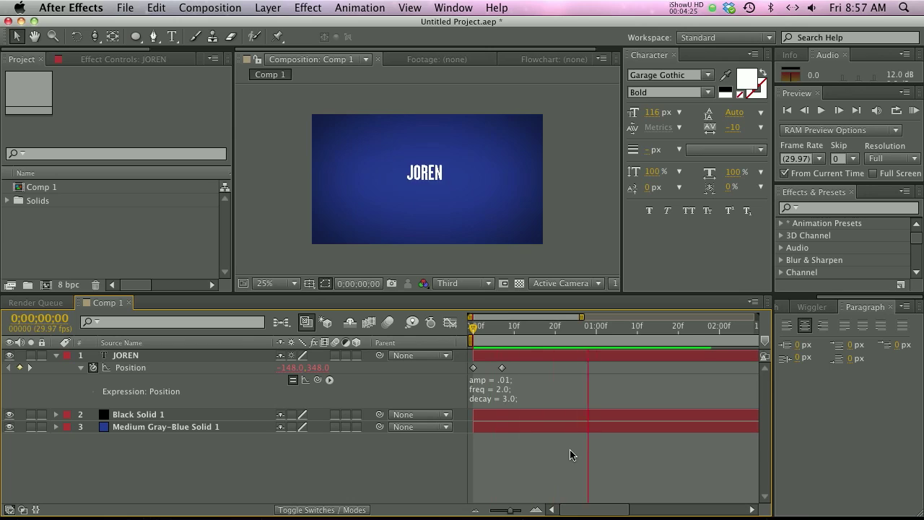
left_click(521, 388)
- Set freq to 3.0 and preview the subtler bounce, checking around frame 8
left_click(513, 388)
left_click(504, 388)
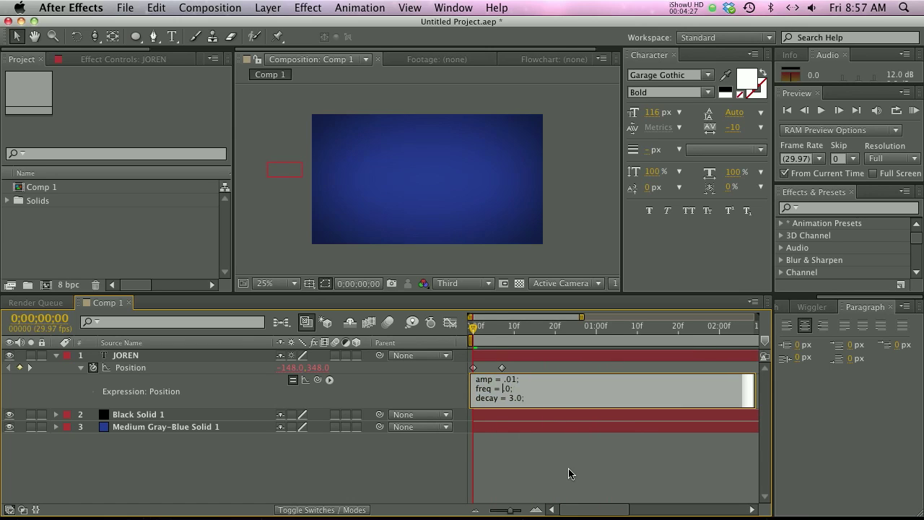
type("3")
left_click(569, 473)
key("KP_0")
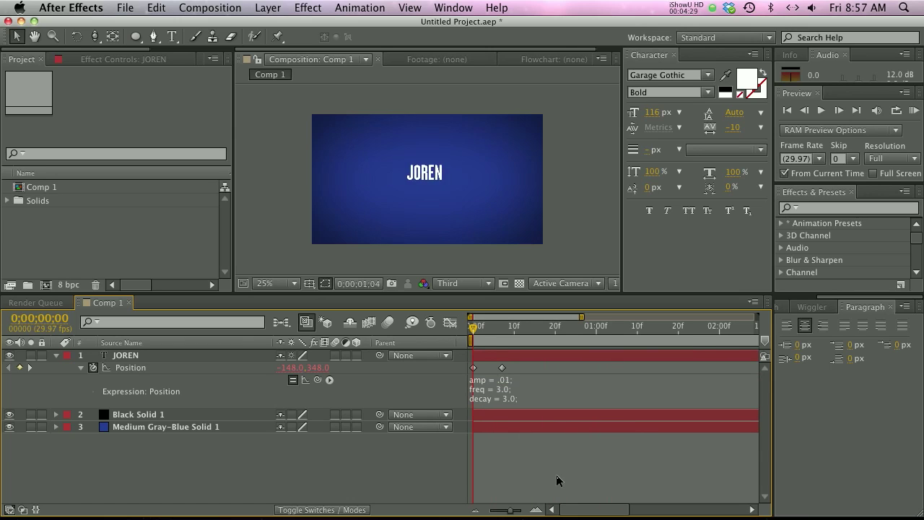
key("KP_0")
key("KP_0")
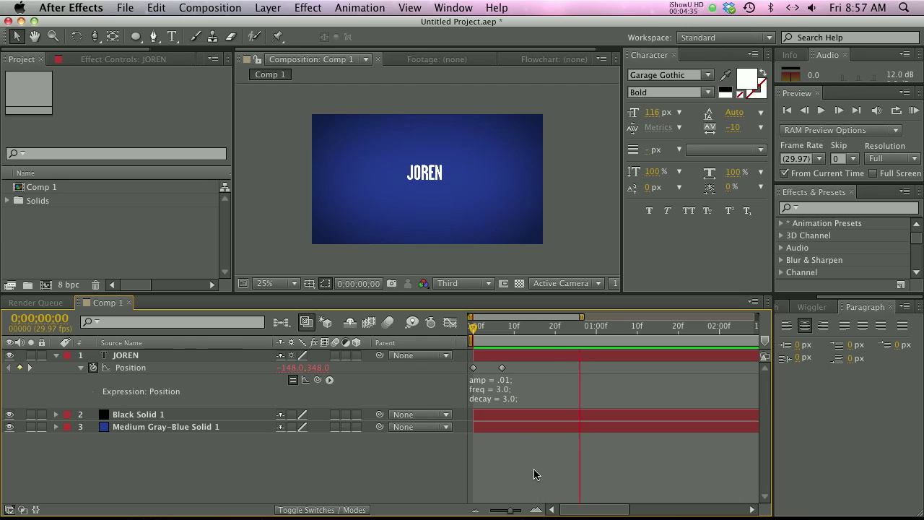
key("KP_0")
mouse_move(491, 336)
left_mouse_down()
mouse_move(508, 332)
mouse_move(503, 340)
left_mouse_up()
key("space")
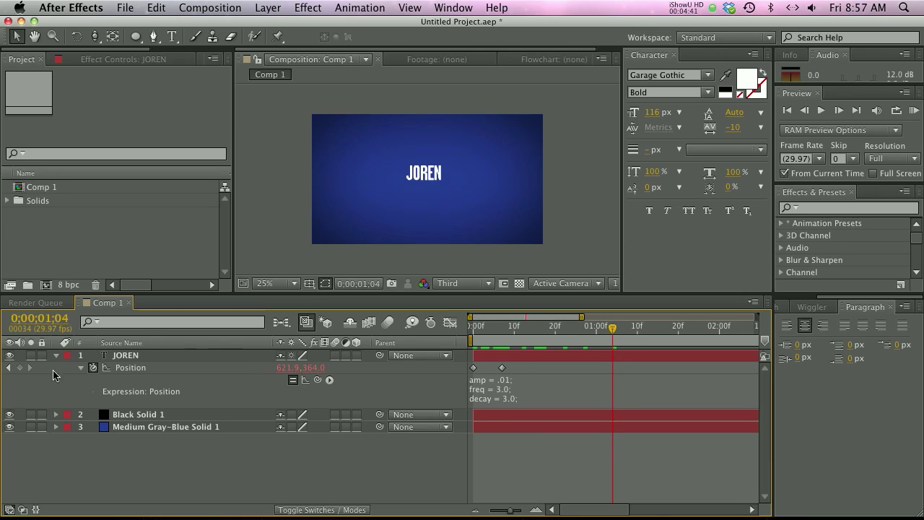
- Keyframe JOREN's Position at 1;04, then move it to the lower right (1108, 612) at 1;10
left_click(19, 368)
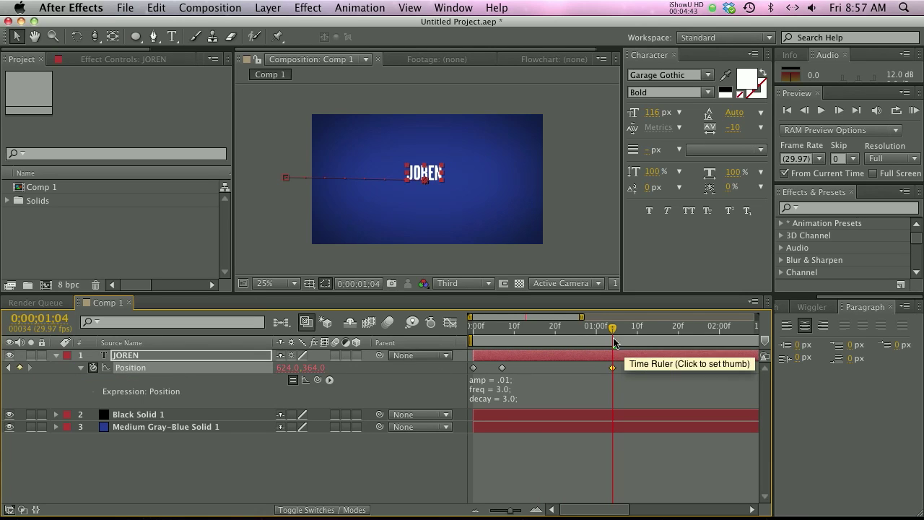
left_click_drag(612, 329, 636, 329)
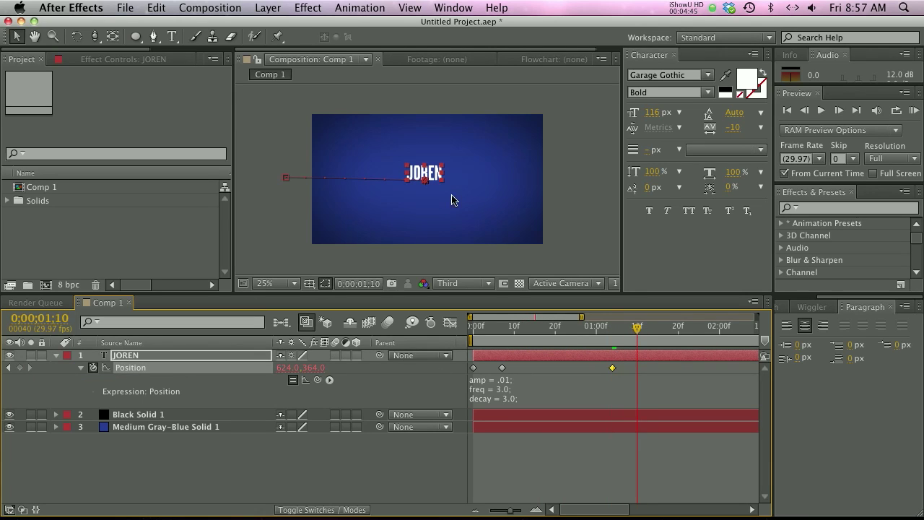
left_click_drag(425, 175, 515, 218)
- Deselect the layer and preview the animation from the start of the timeline
left_click(553, 462)
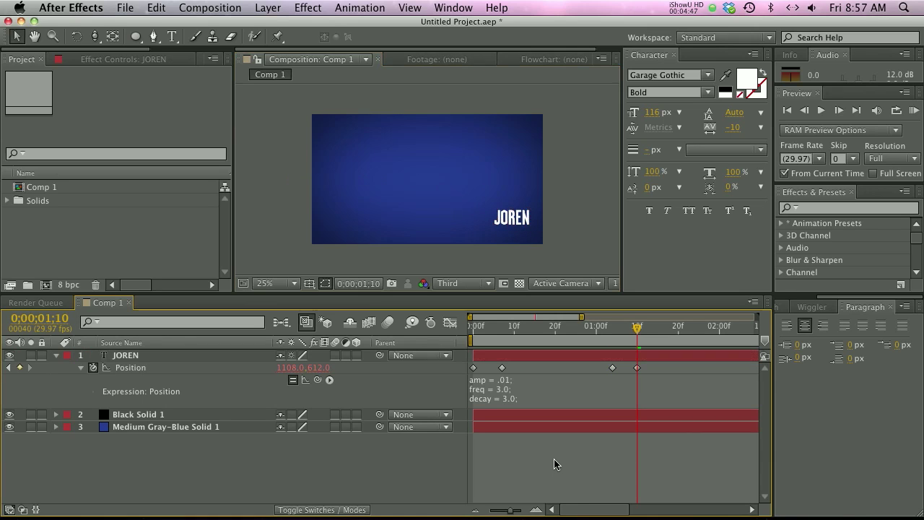
key("Home")
key("space")
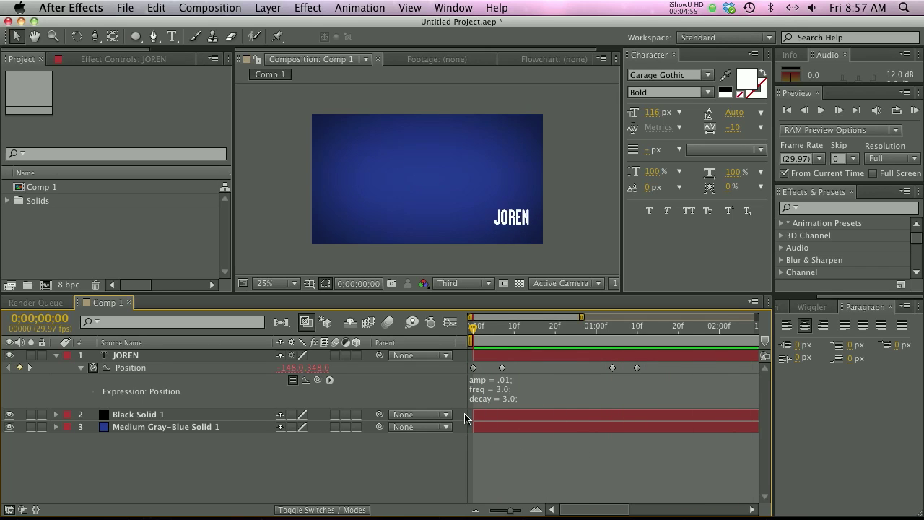
left_click(515, 454)
key("KP_0")
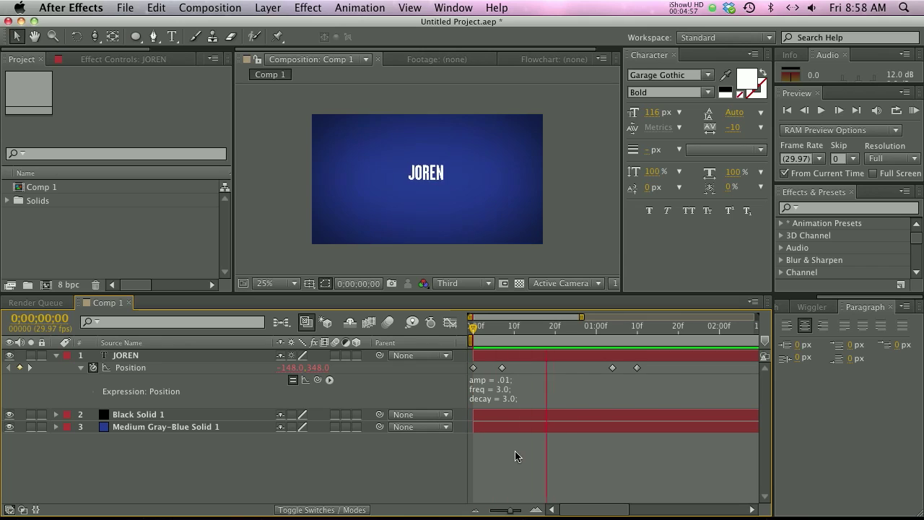
left_click(537, 454)
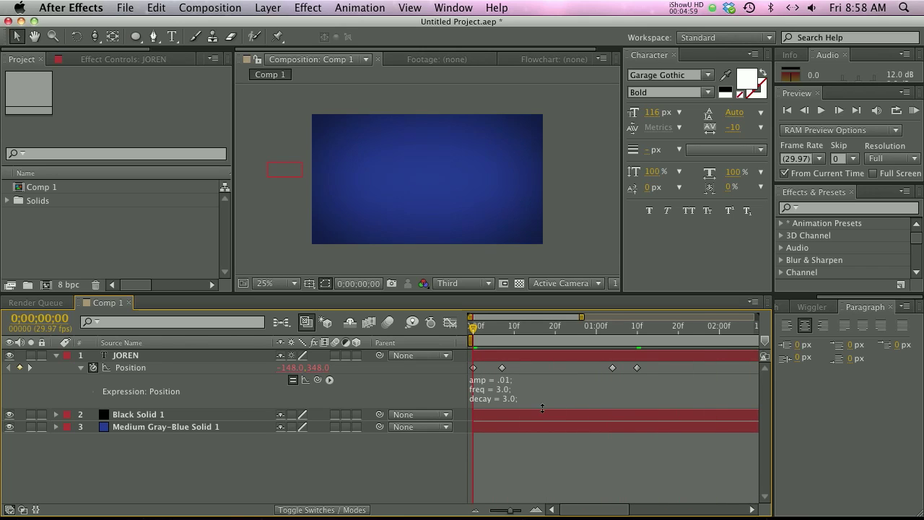
left_click_drag(537, 331, 568, 331)
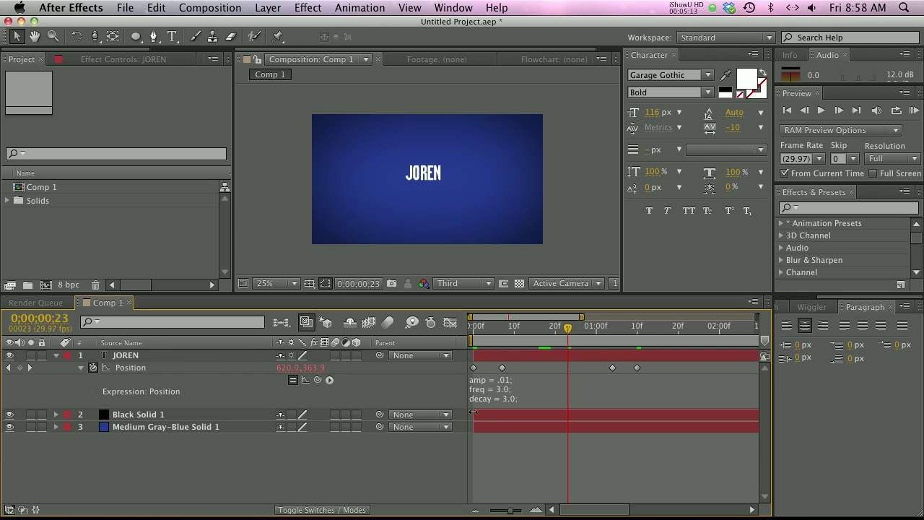
key("Home")
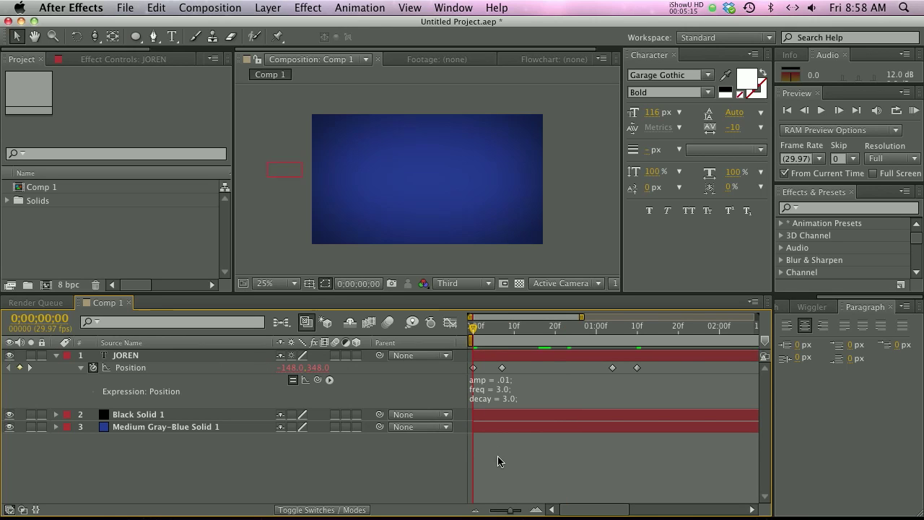
key("KP_0")
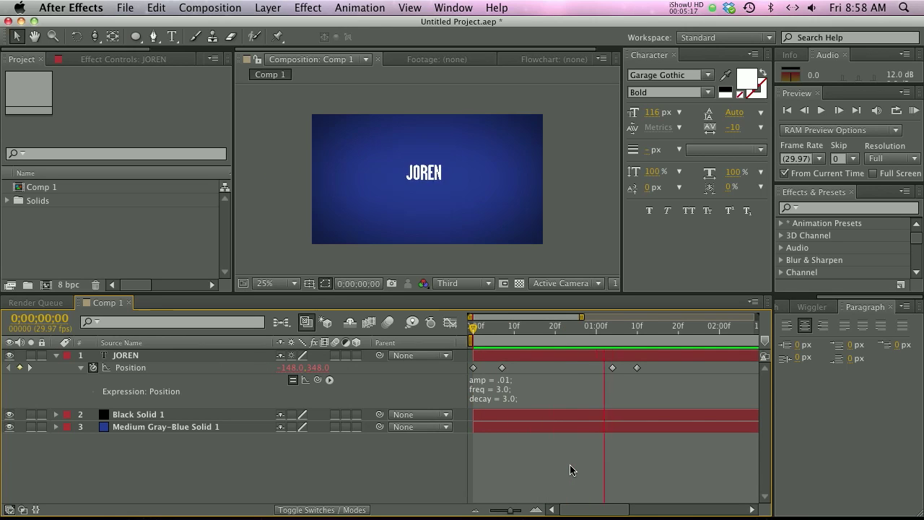
key("space")
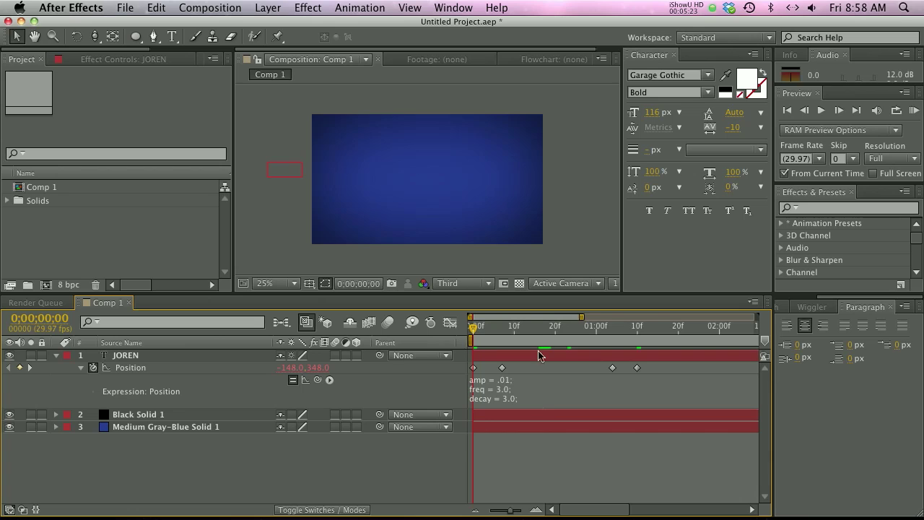
key("KP_0")
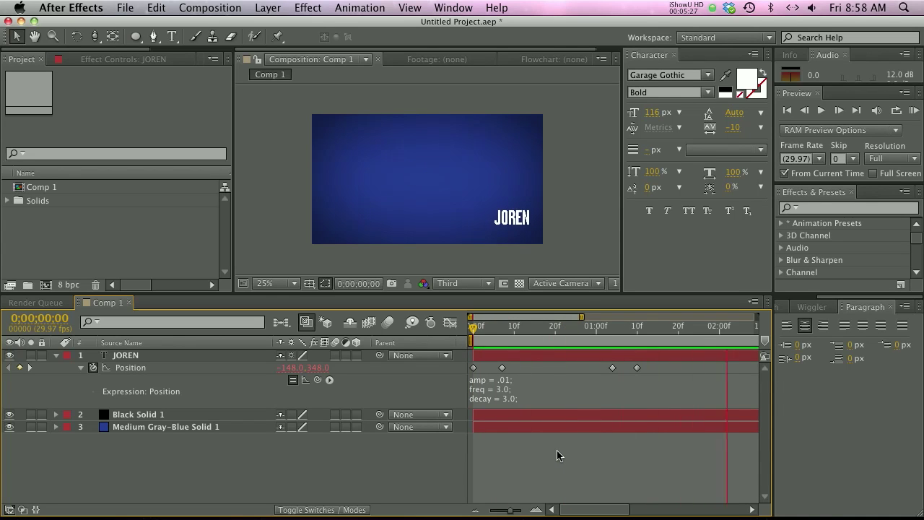
key("space")
key("KP_0")
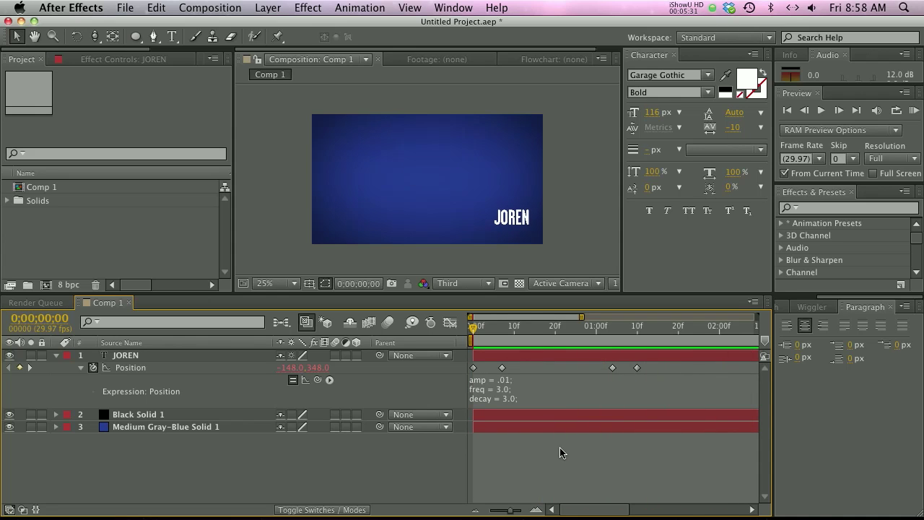
key("space")
left_click(552, 330)
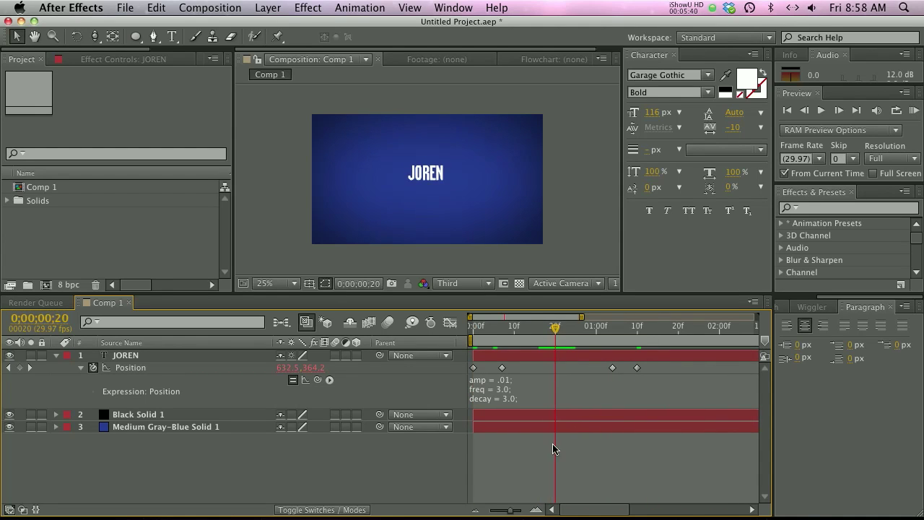